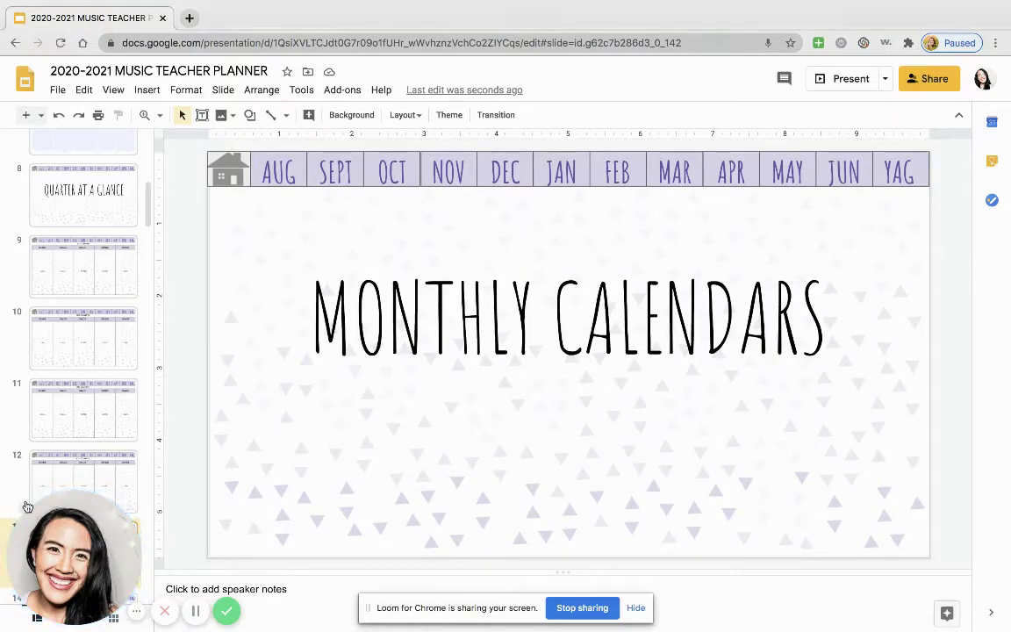
Scroll to the top of the filmstrip and select slide 1, the Music Teacher Planner title slide
left_click(24, 457)
scroll(118, 248, "up", 2)
scroll(117, 248, "up", 5)
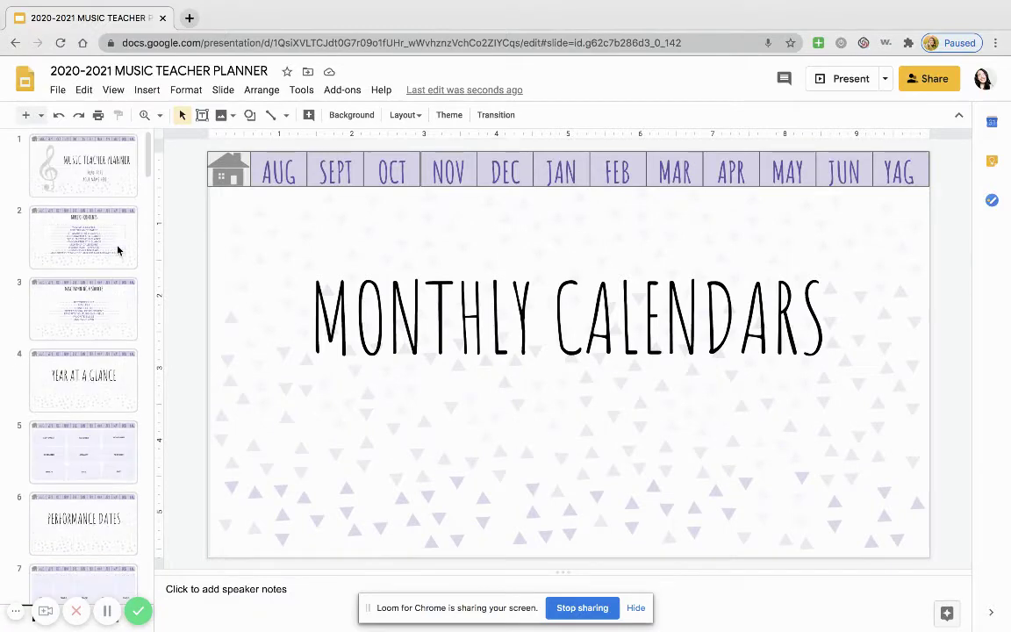
left_click(103, 189)
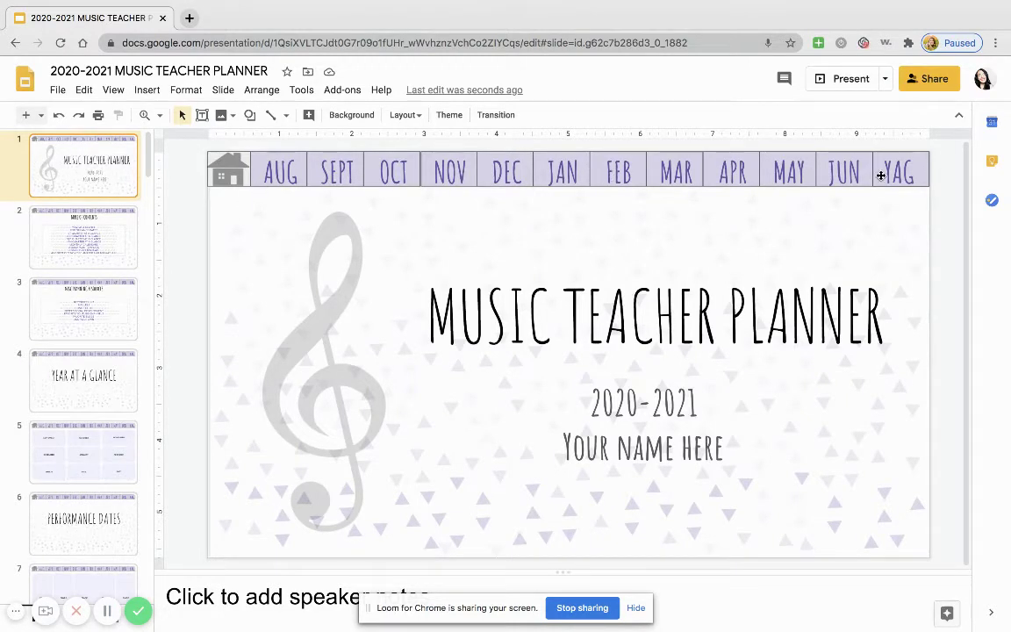
Inspect the AUG, SEPT, OCT and MAR tab links, then follow MAR to slide 21
left_click(282, 170)
left_click(339, 168)
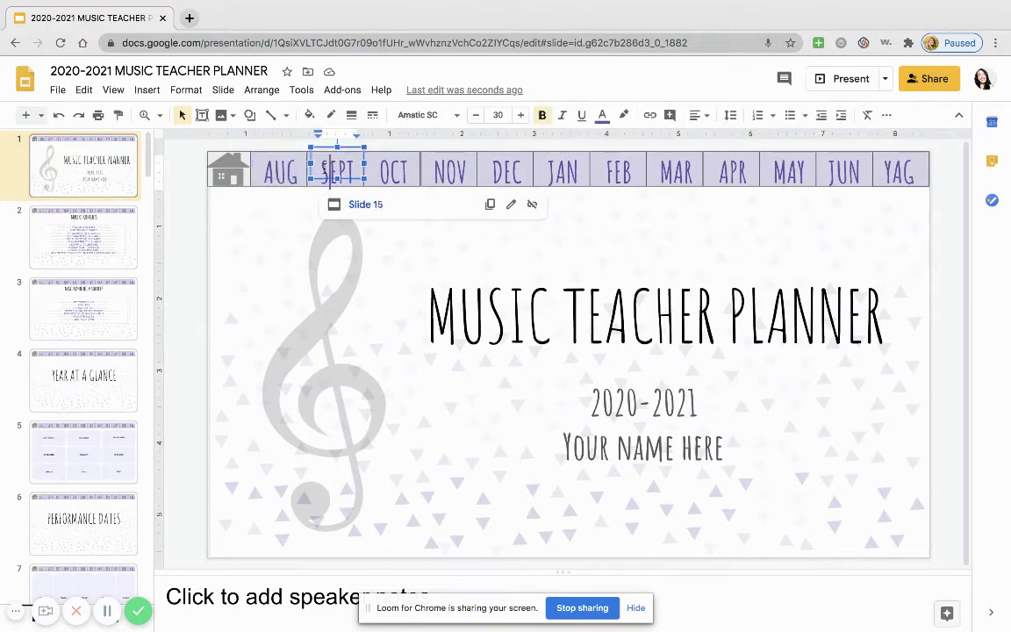
left_click(370, 170)
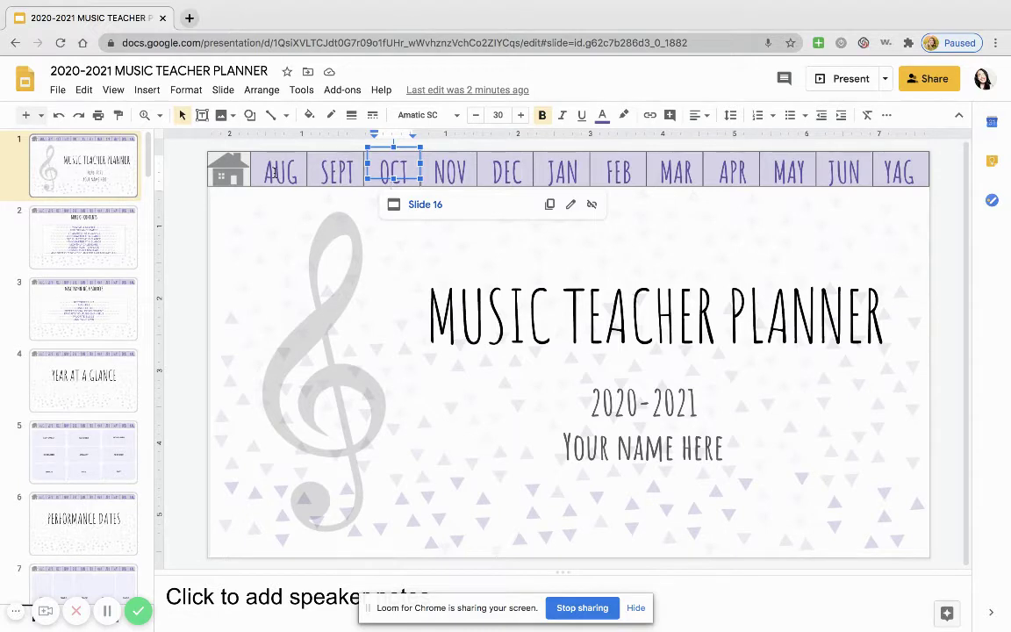
left_click(274, 172)
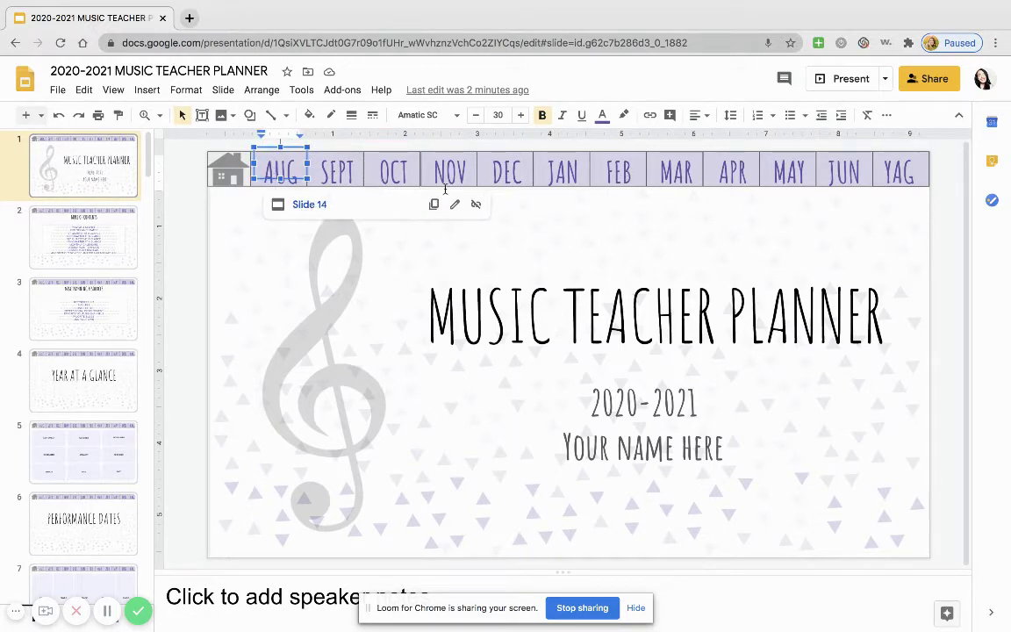
left_click(676, 173)
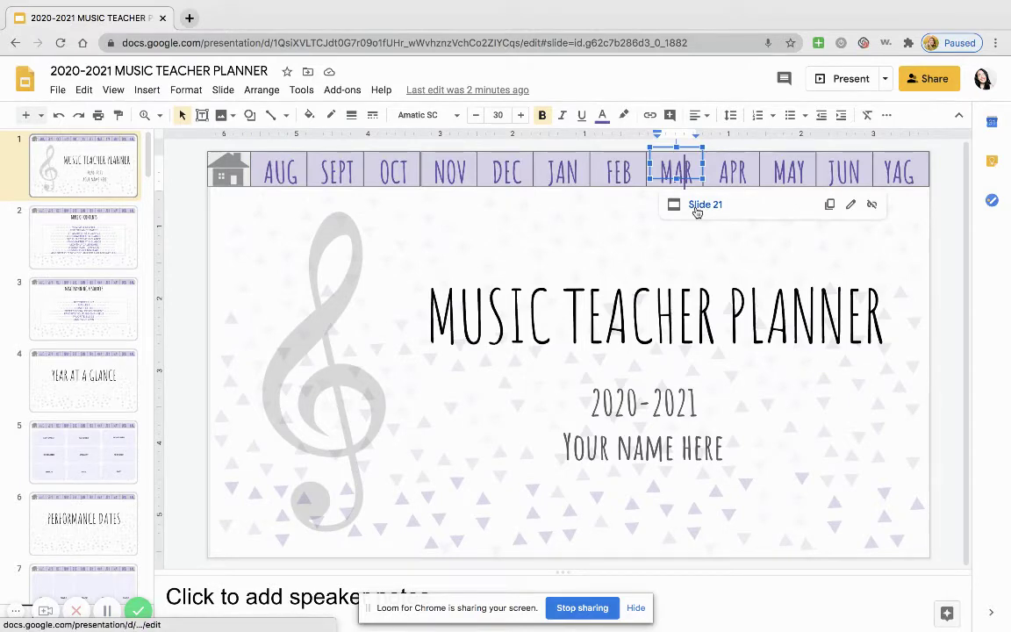
left_click(696, 205)
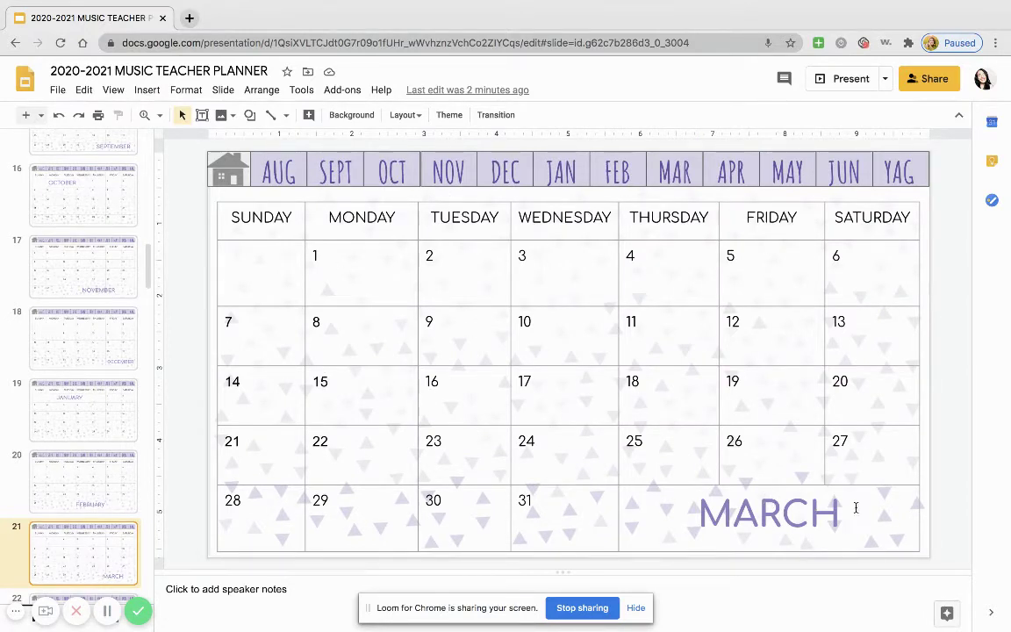
Follow the MARCH label's link to slide 51, then the house icon's link to slide 2
left_click(815, 512)
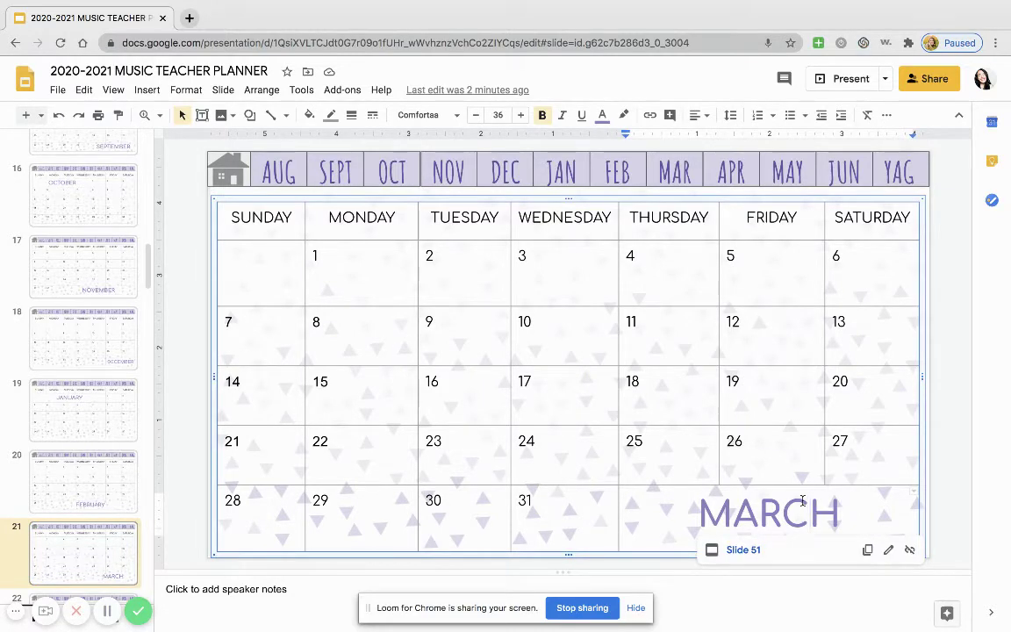
left_click(740, 549)
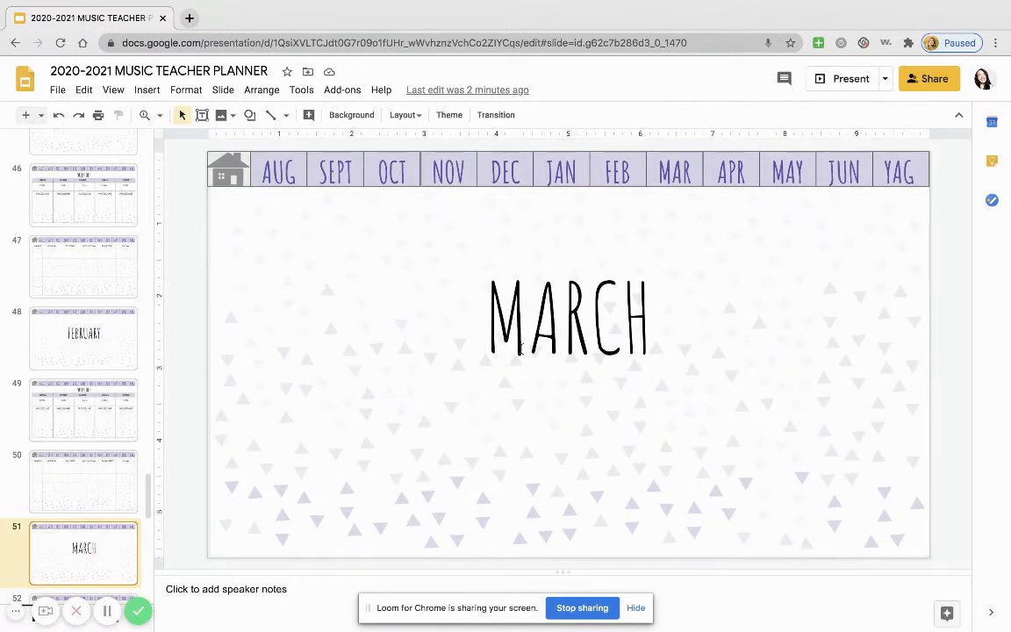
scroll(102, 479, "down", 4)
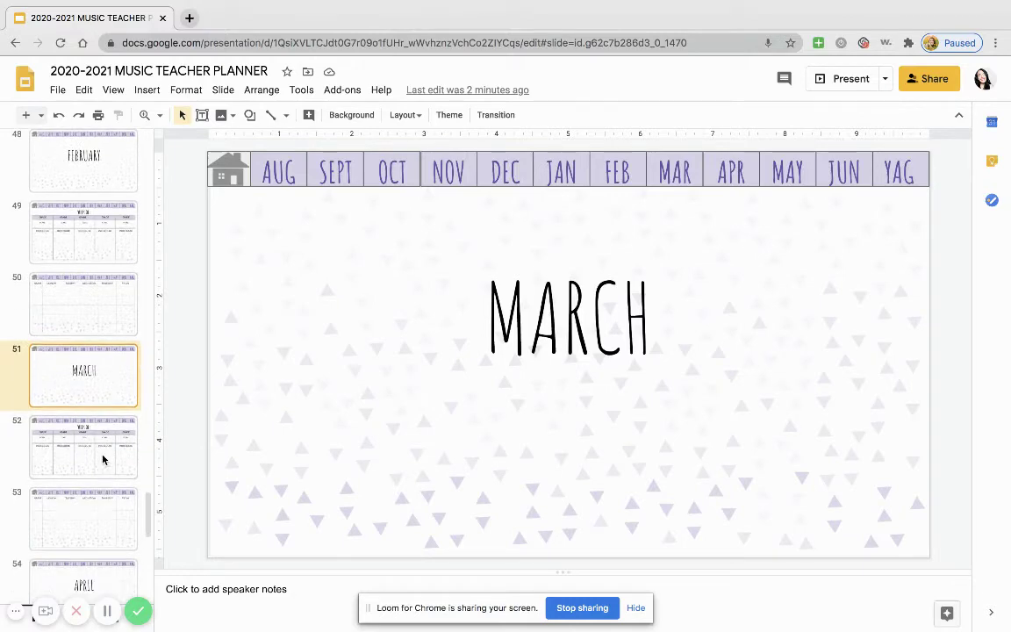
left_click(102, 459)
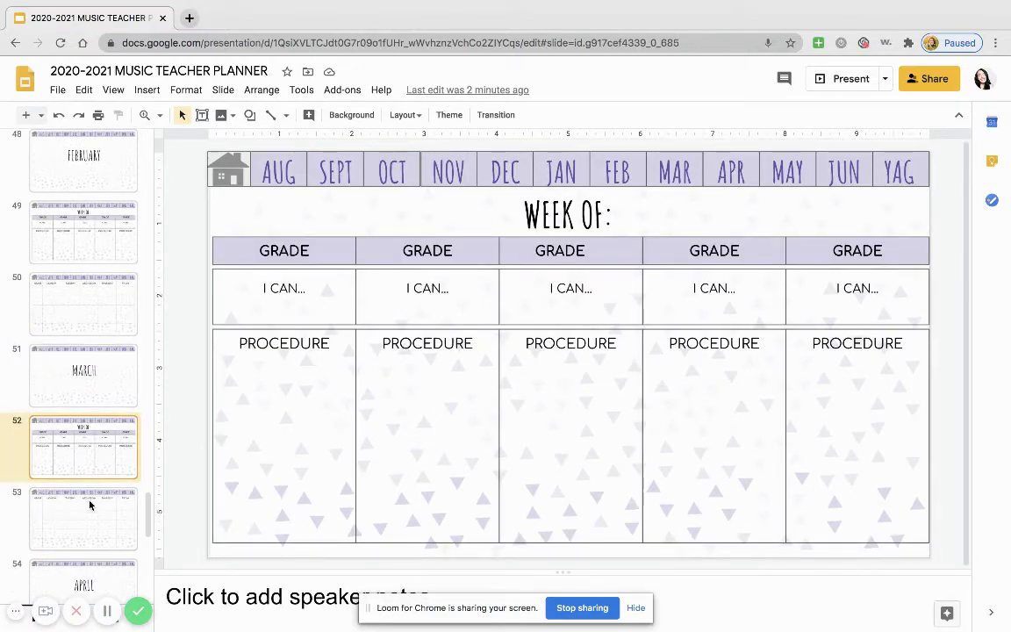
left_click(226, 169)
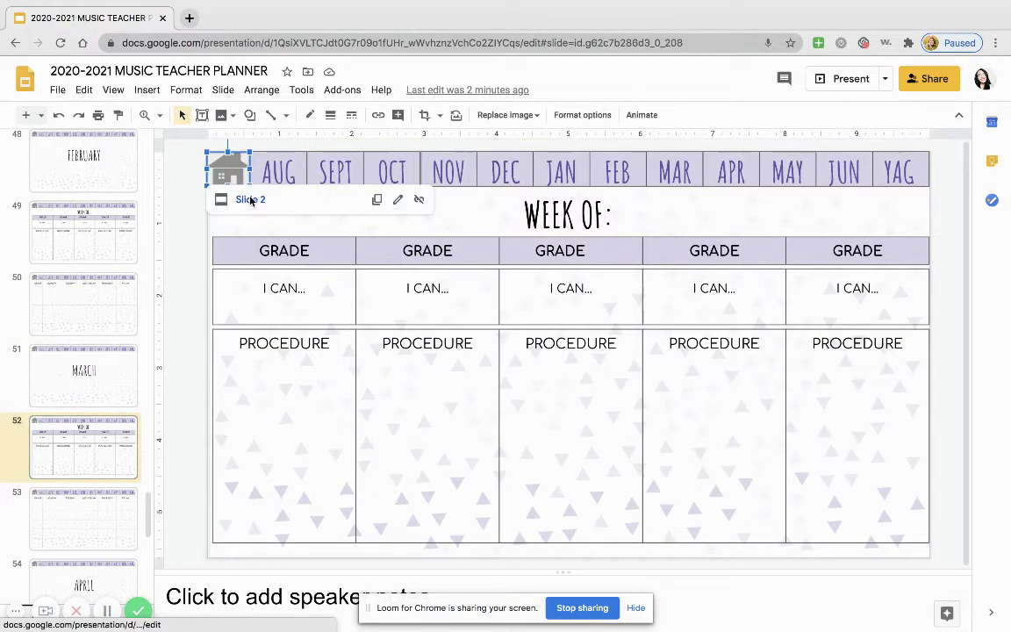
left_click(250, 200)
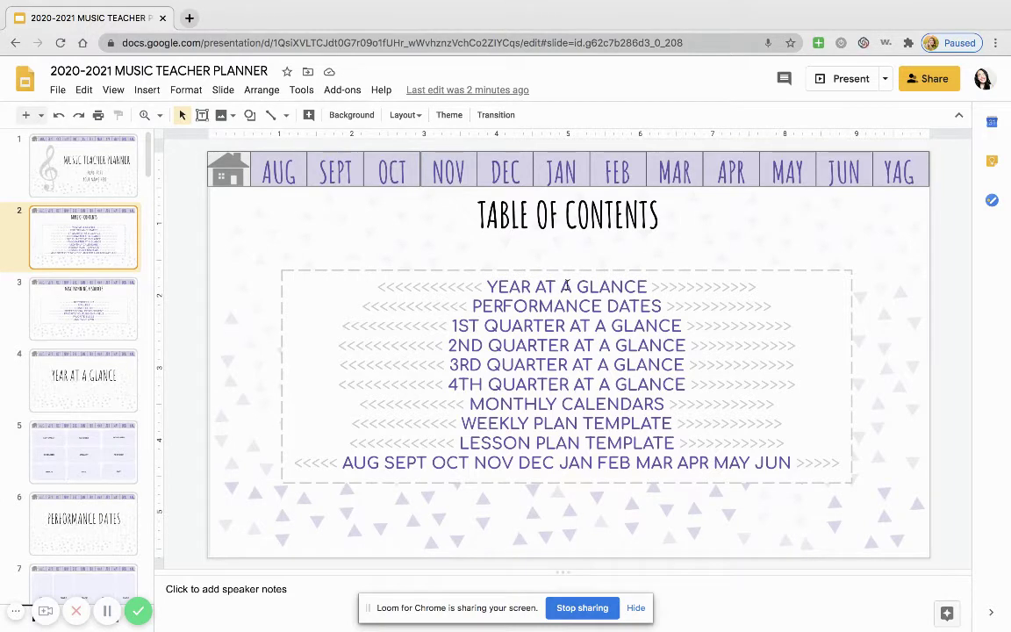
left_click(590, 286)
left_click(489, 334)
left_click(483, 305)
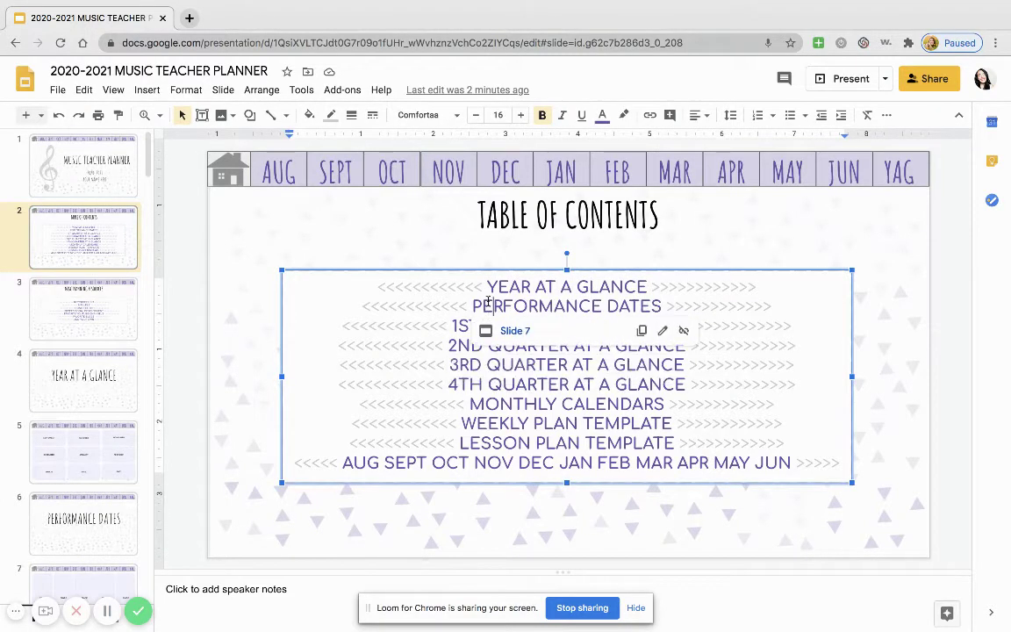
left_click(723, 303)
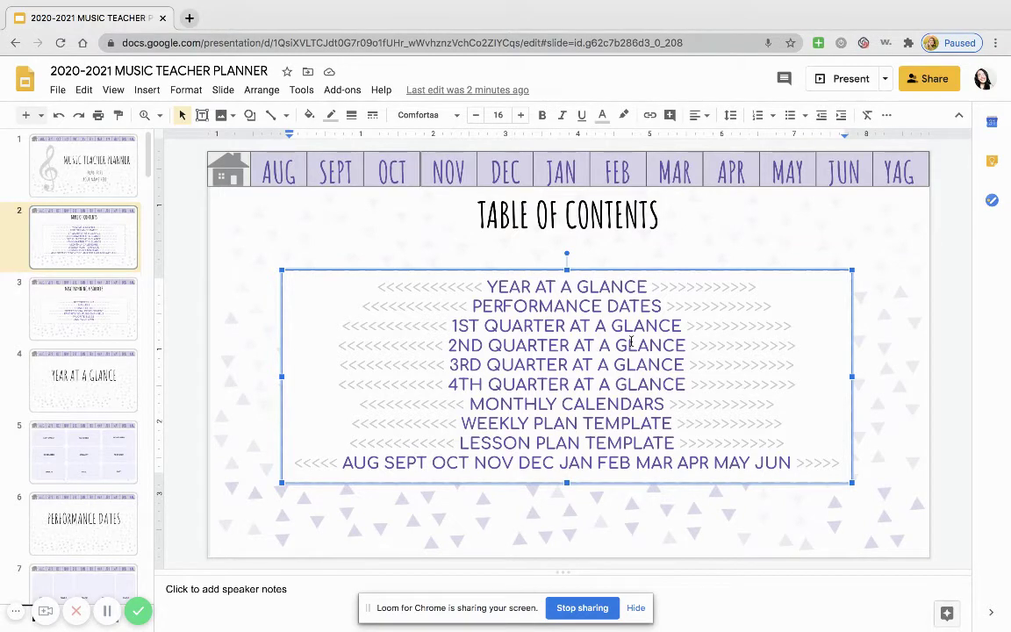
left_click(582, 404)
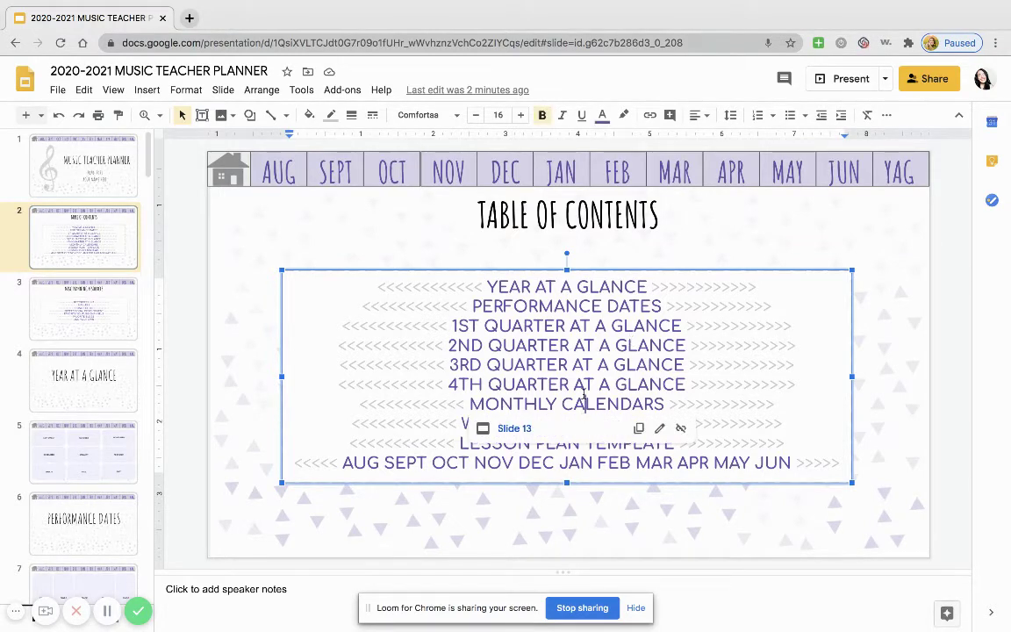
left_click(514, 429)
scroll(83, 430, "down", 4)
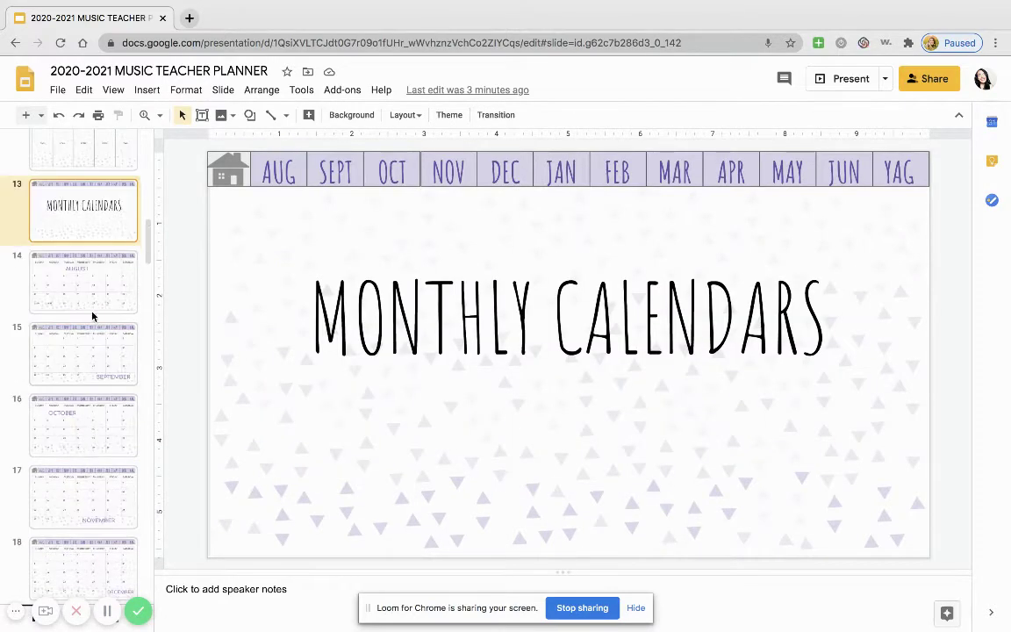
left_click(87, 266)
left_click(97, 342)
key("Down")
key("Down")
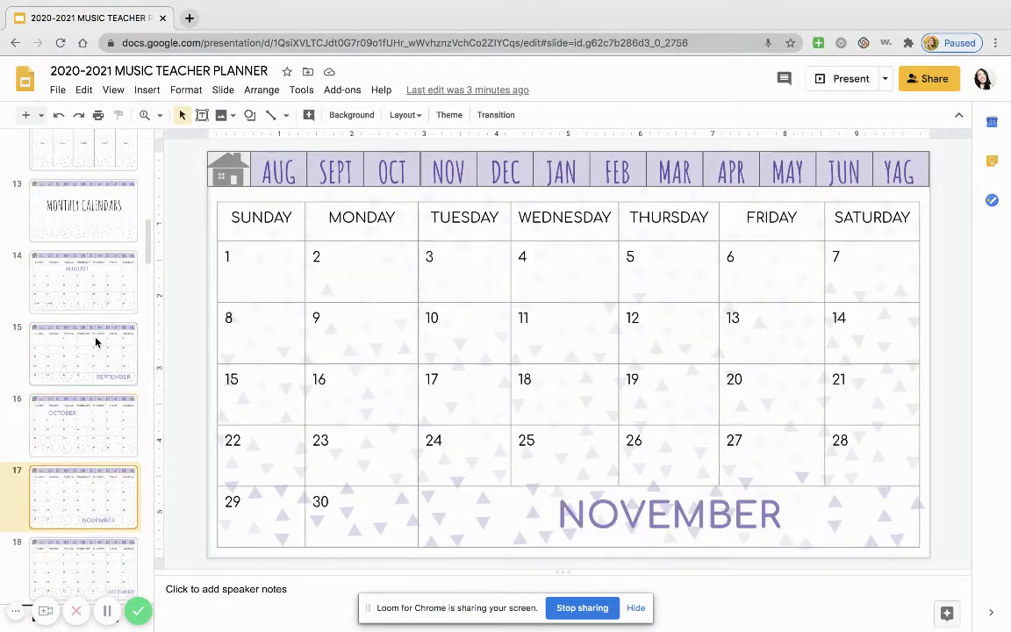
key("Down")
key("Up")
key("Up")
key("Up")
key("Up")
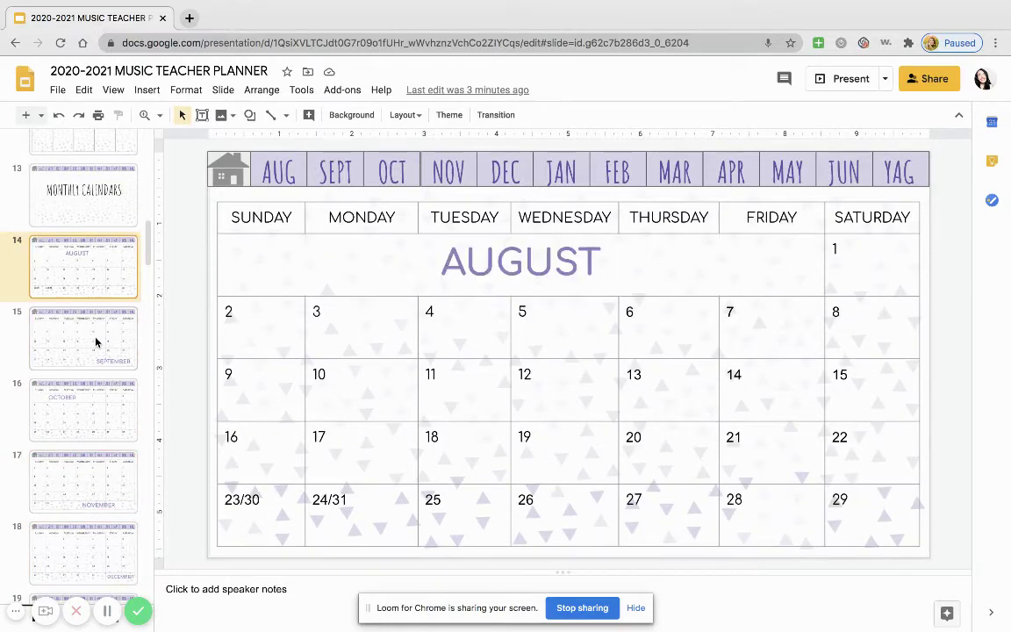
scroll(96, 343, "up", 10)
Check the Weekly and Lesson Plan Template links, following the lesson plan one to slide 28
left_click(97, 226)
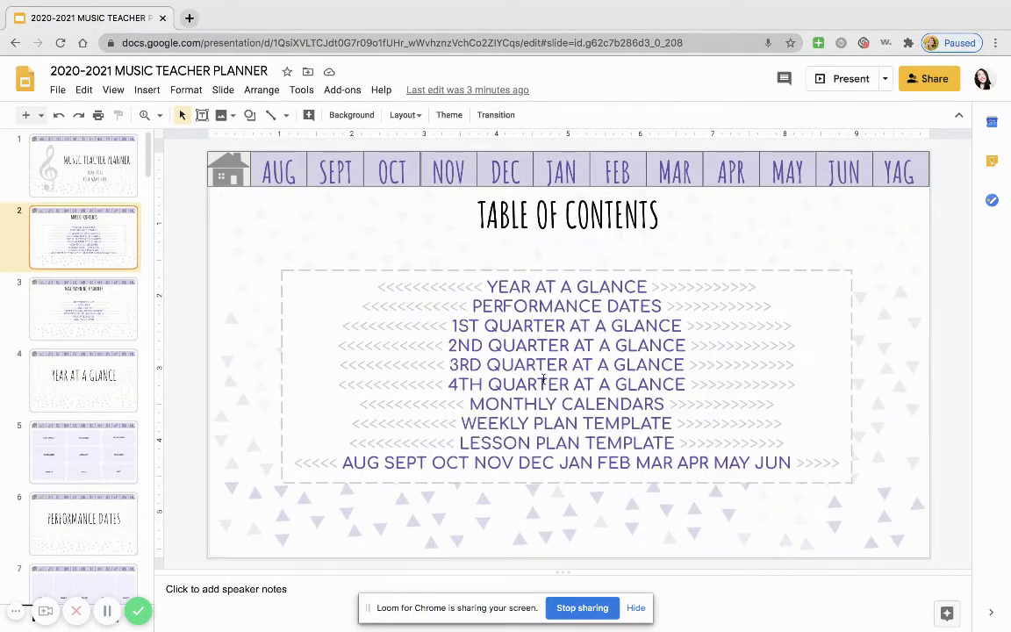
left_click(521, 424)
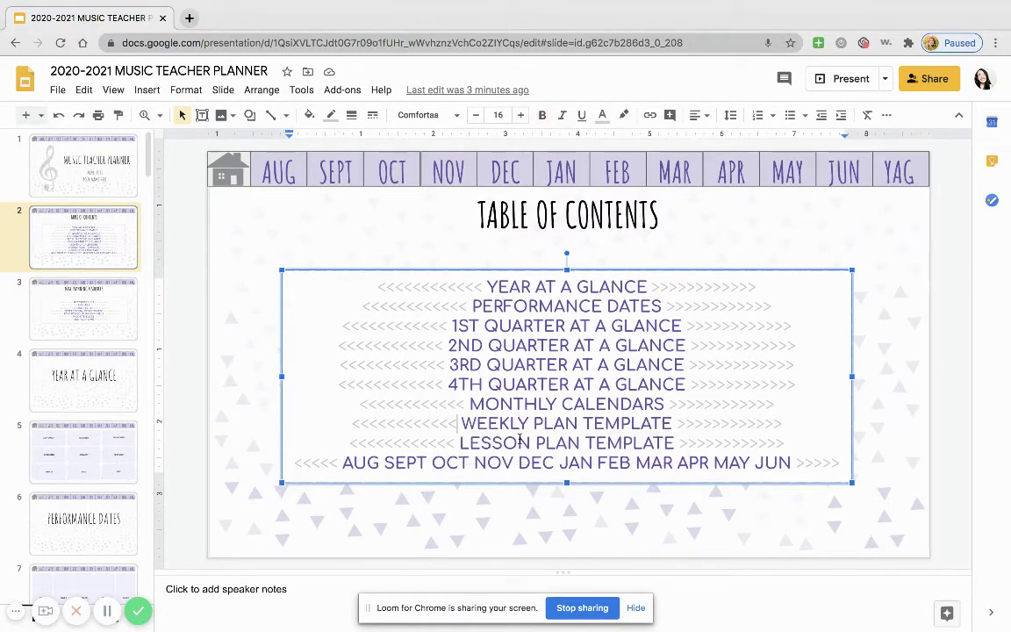
left_click(521, 439)
left_click(502, 464)
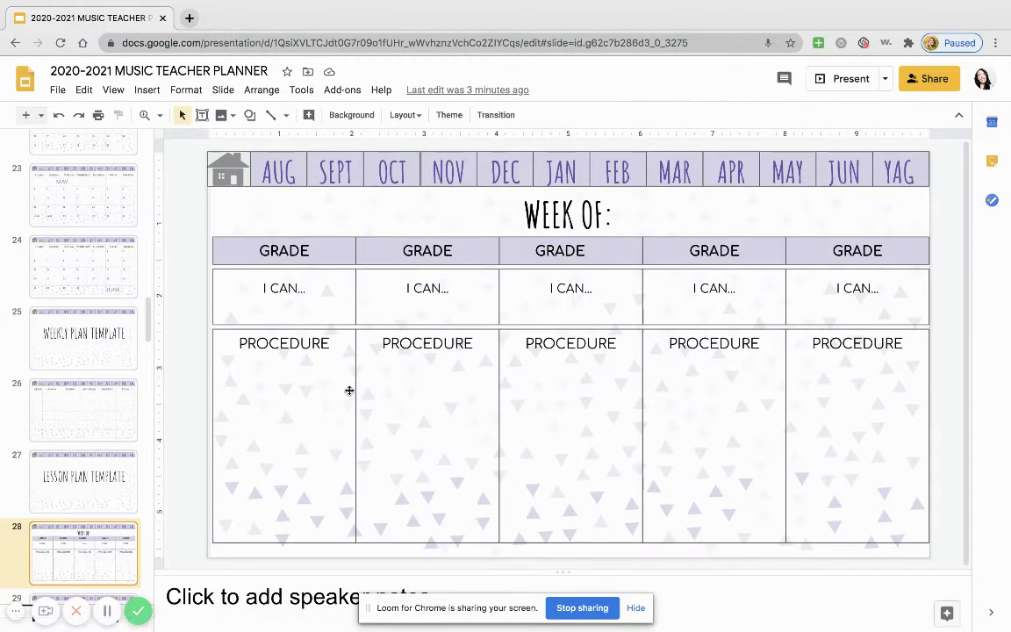
Back on the Table of Contents, follow YEAR AT A GLANCE to slide 4, then advance to slide 5
scroll(36, 486, "down", 1)
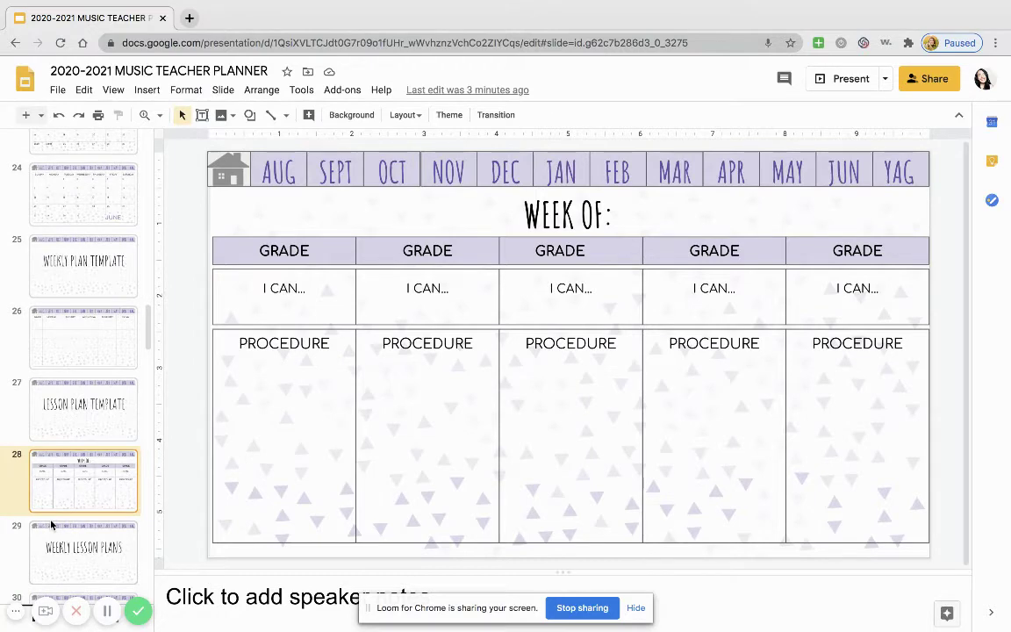
scroll(51, 524, "up", 20)
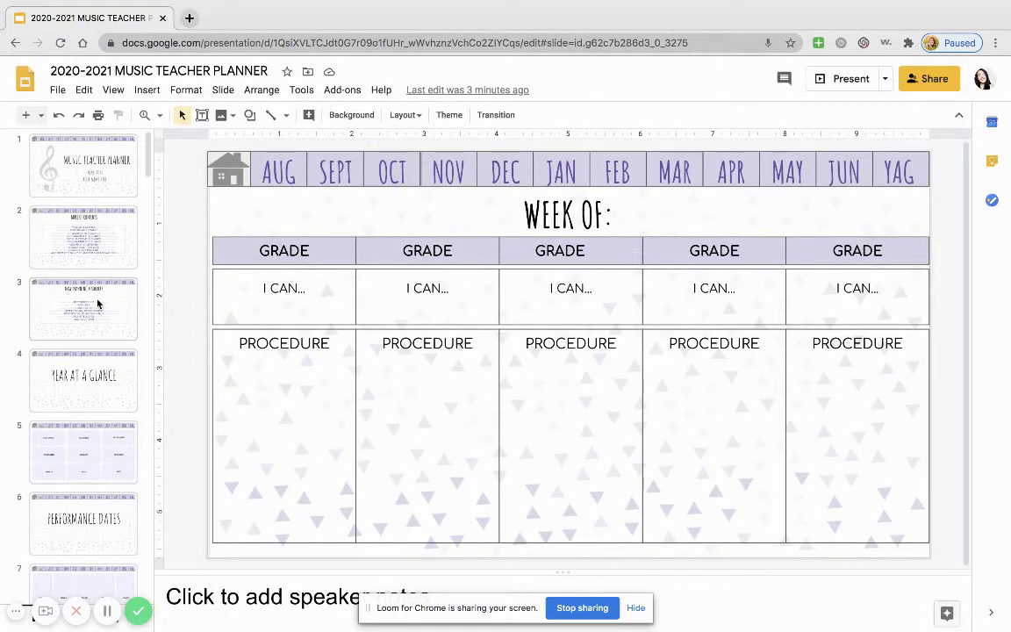
left_click(98, 304)
left_click(97, 234)
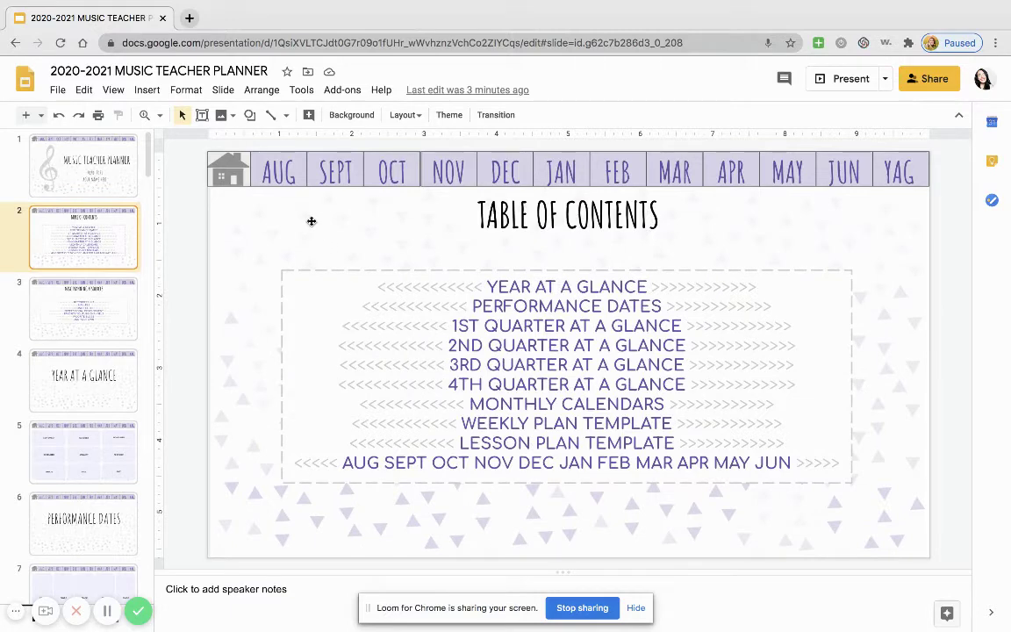
left_click(518, 287)
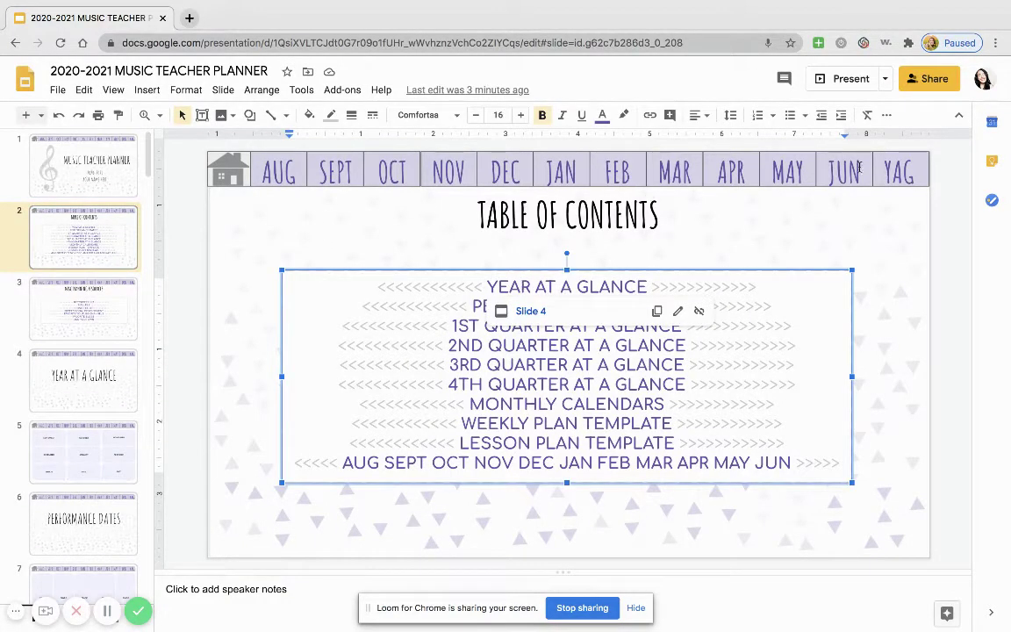
left_click(523, 313)
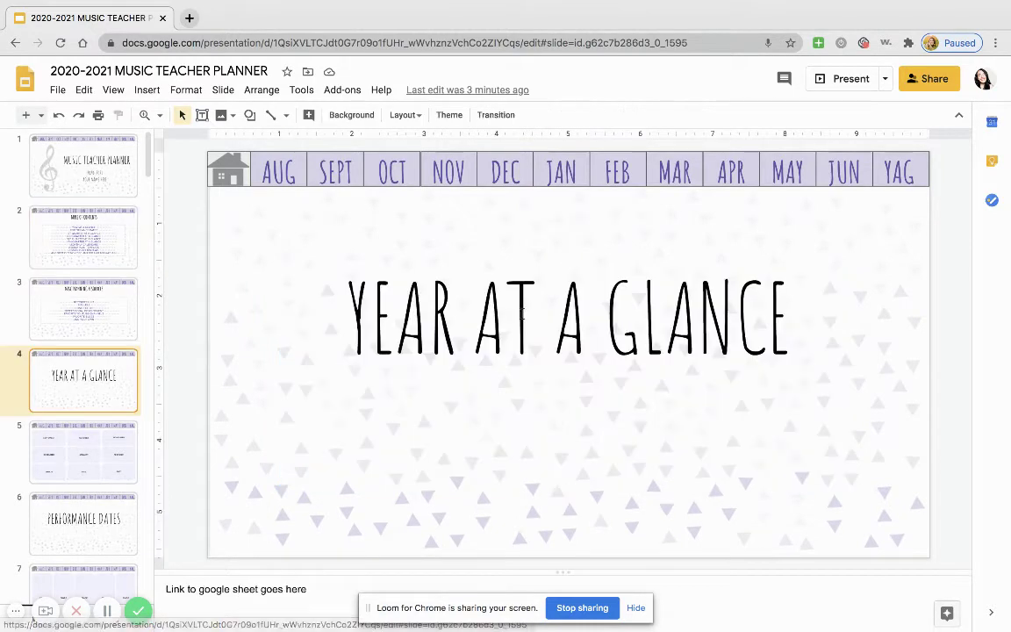
key("Page_Down")
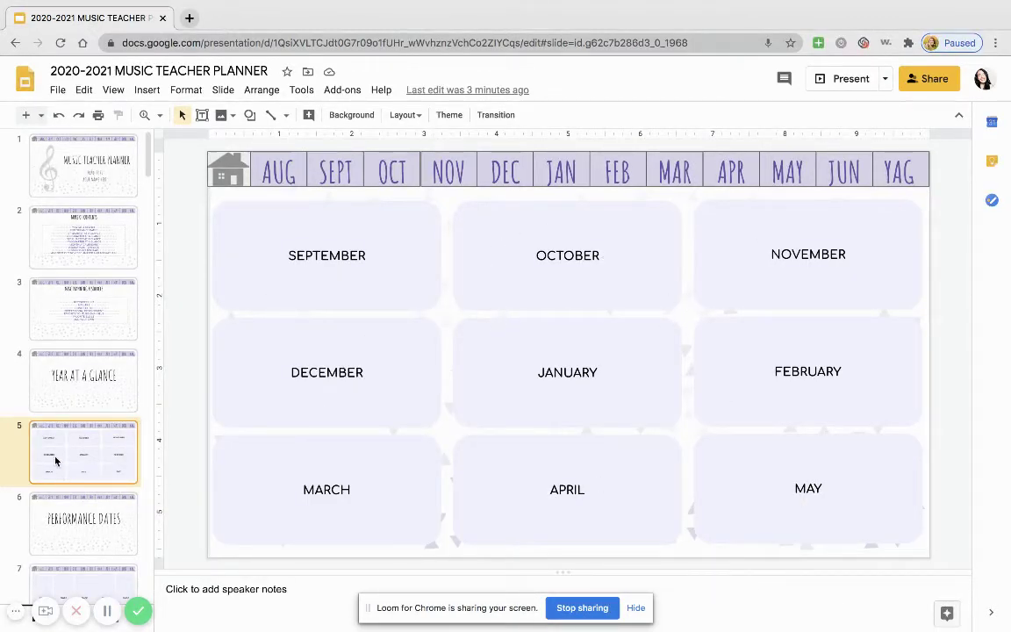
left_click(224, 174)
left_click(245, 199)
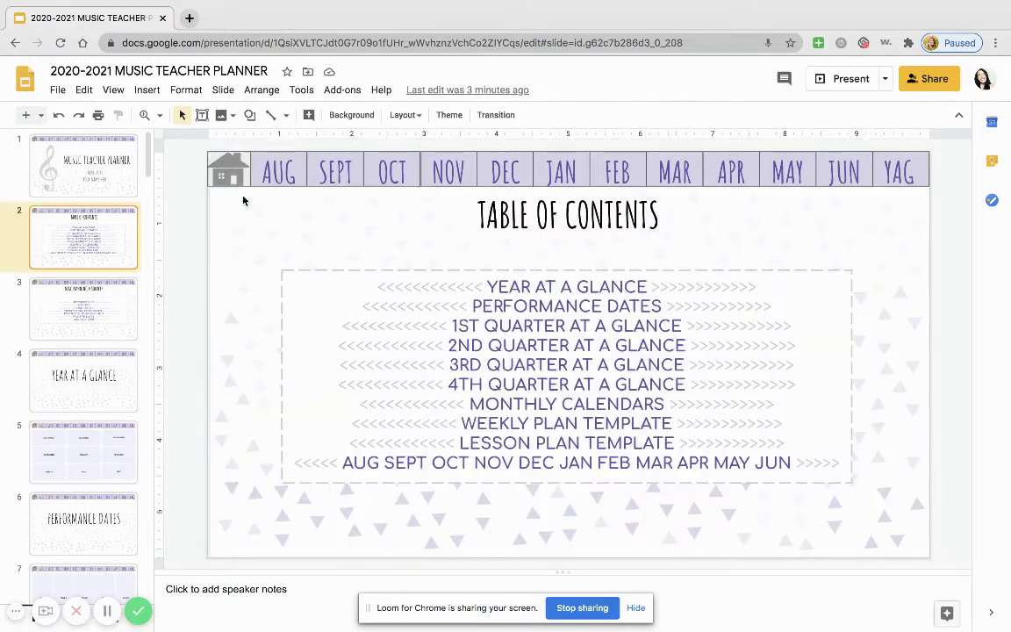
left_click(531, 303)
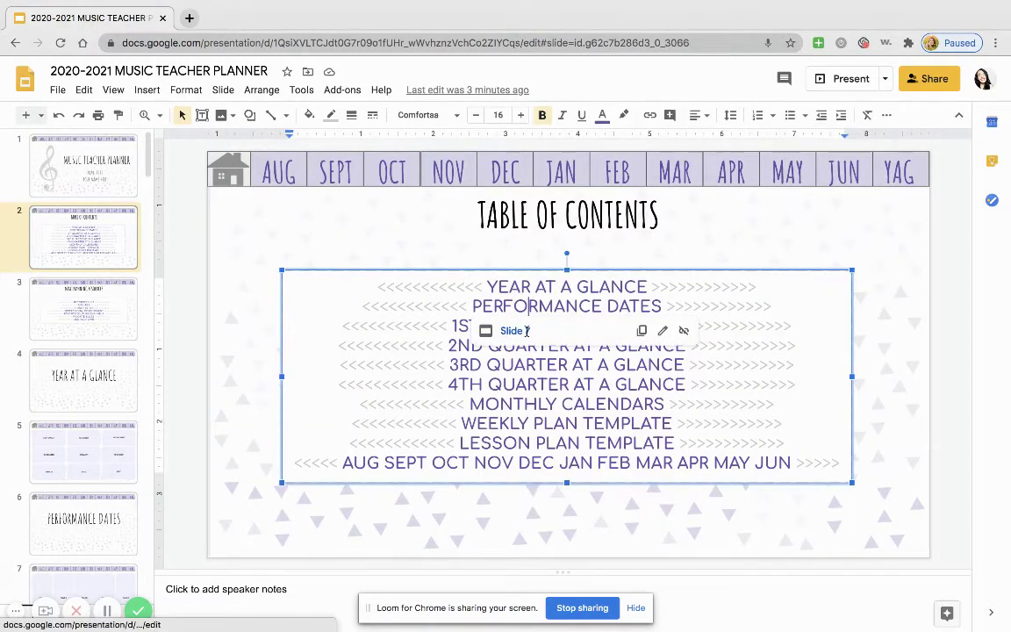
left_click(515, 331)
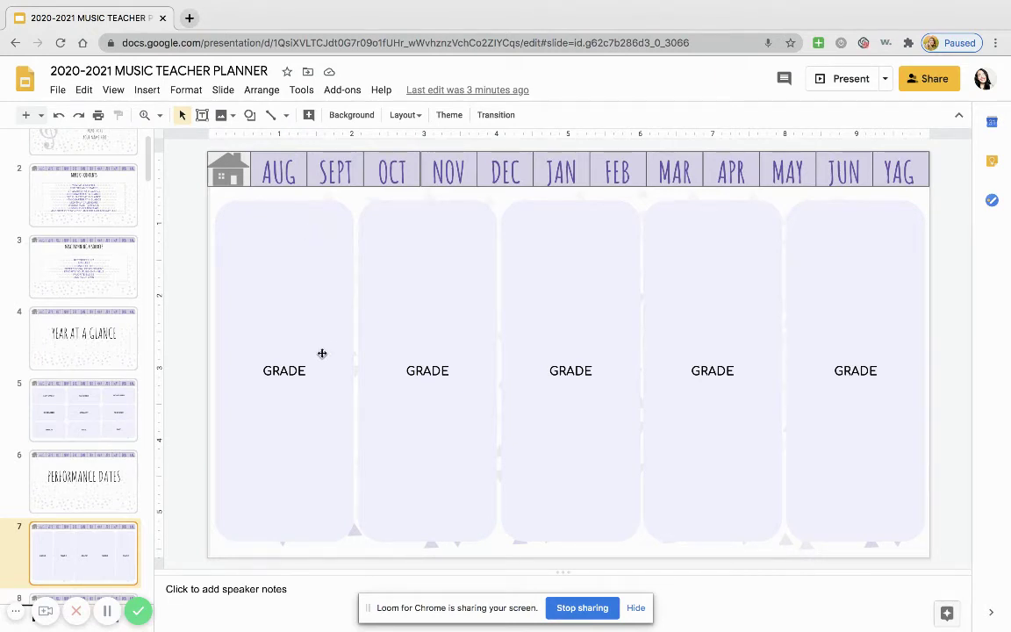
left_click(319, 308)
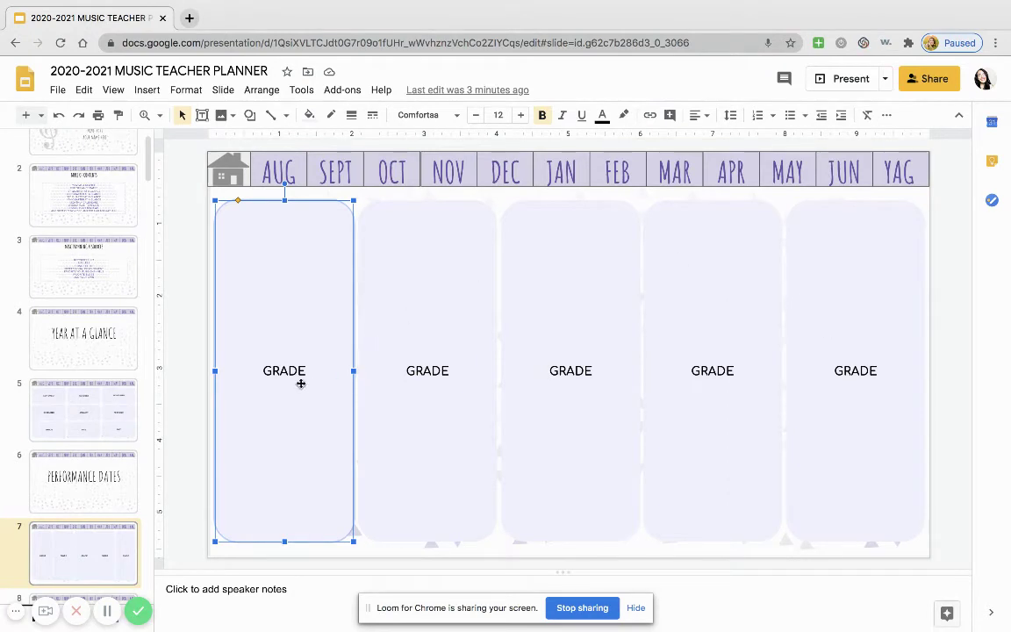
double_click(295, 369)
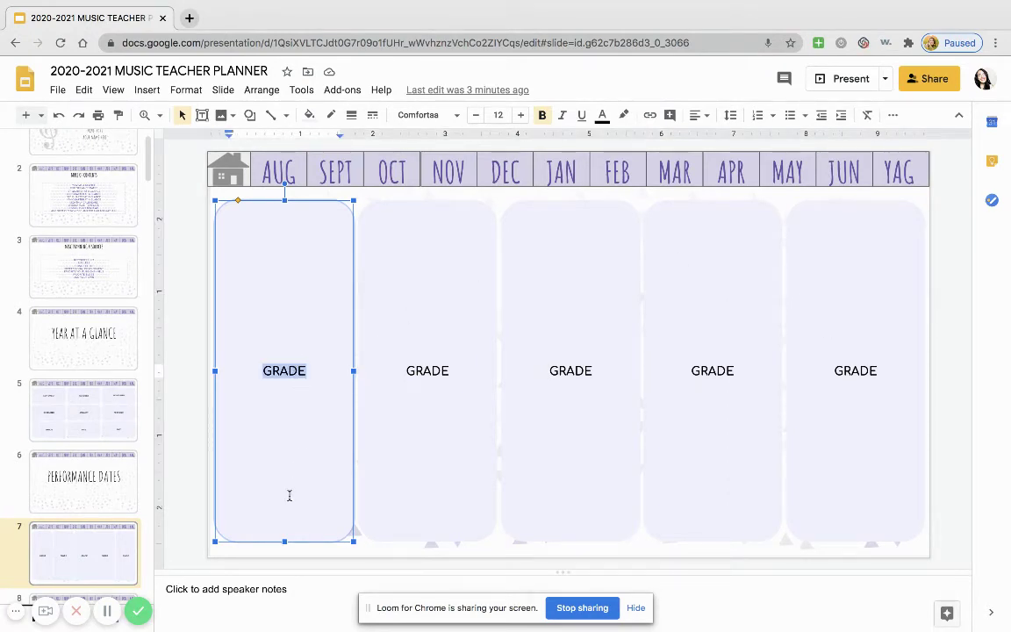
left_click_drag(284, 542, 284, 354)
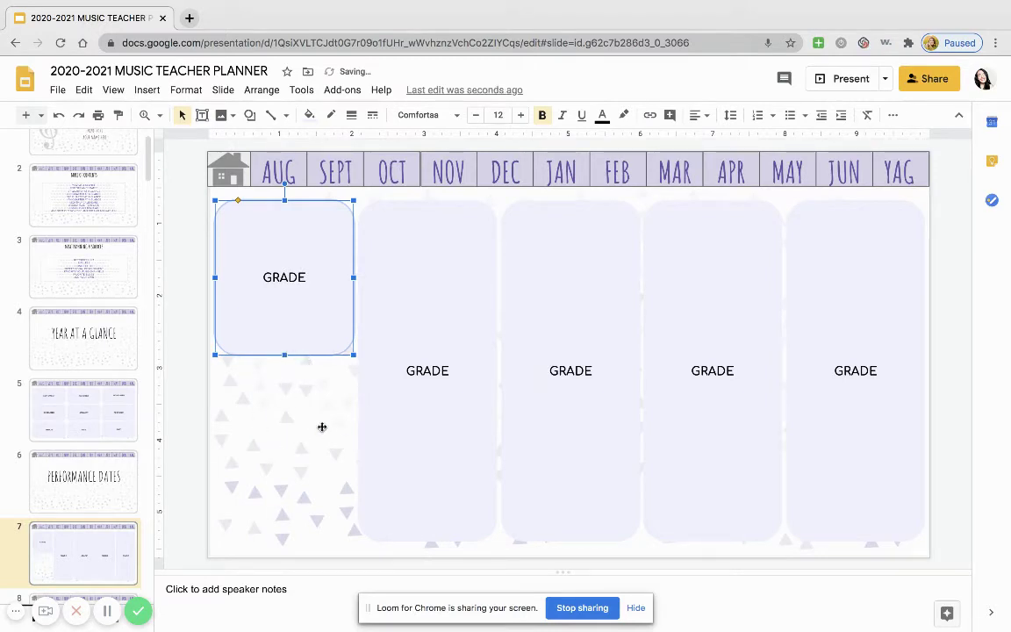
left_click_drag(284, 355, 291, 542)
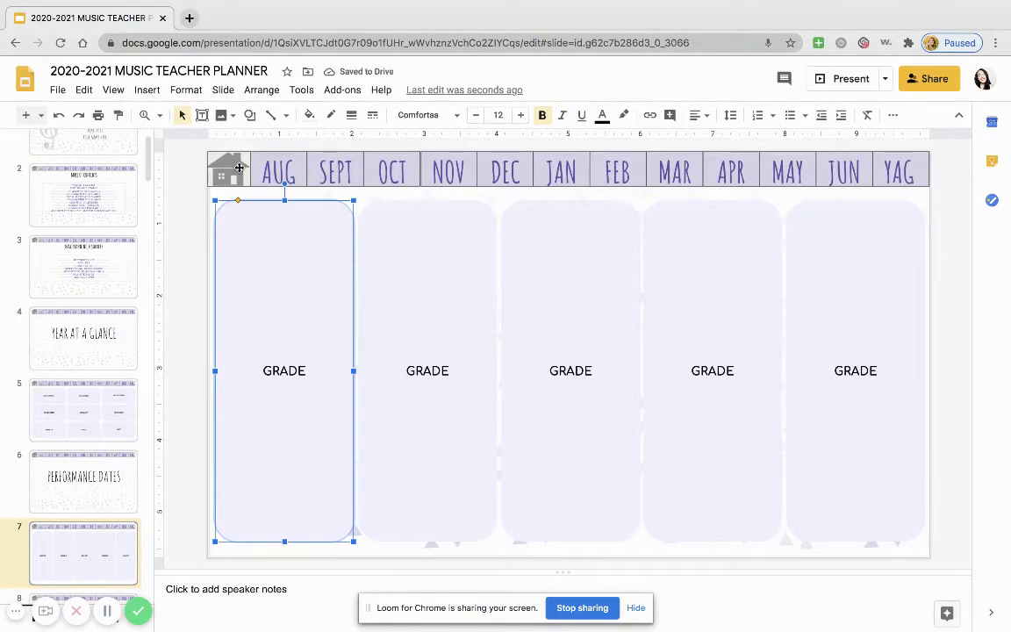
scroll(70, 514, "down", 1)
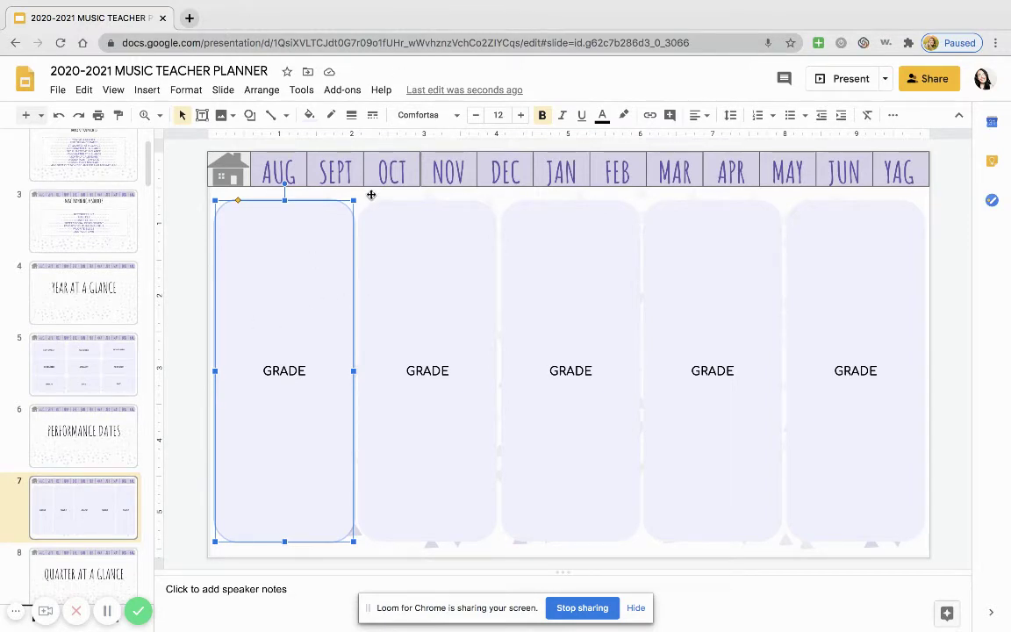
left_click(366, 202)
left_click(299, 292)
left_click(221, 165)
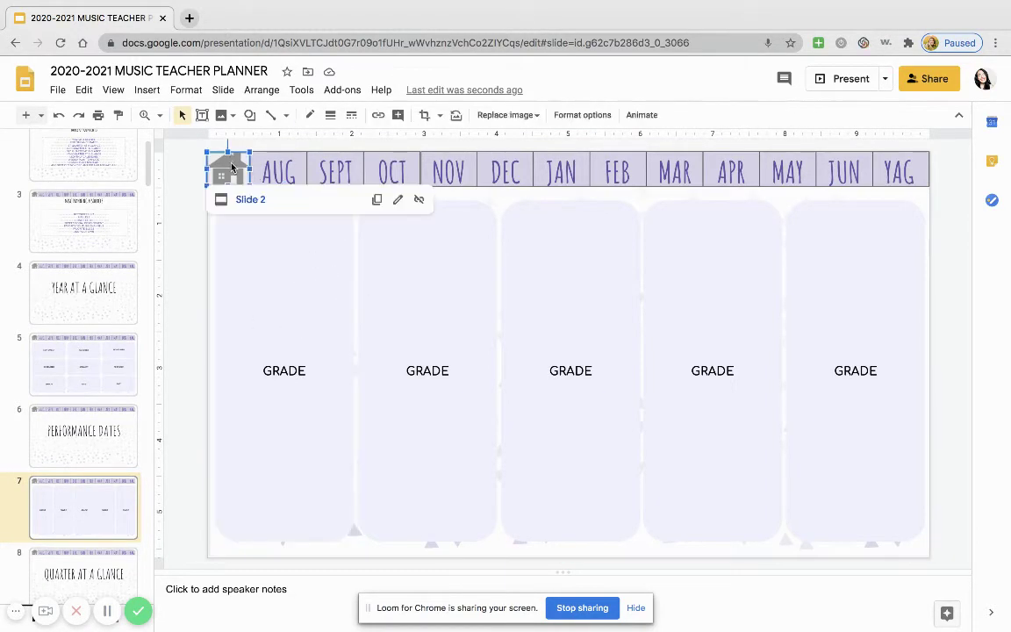
left_click(241, 200)
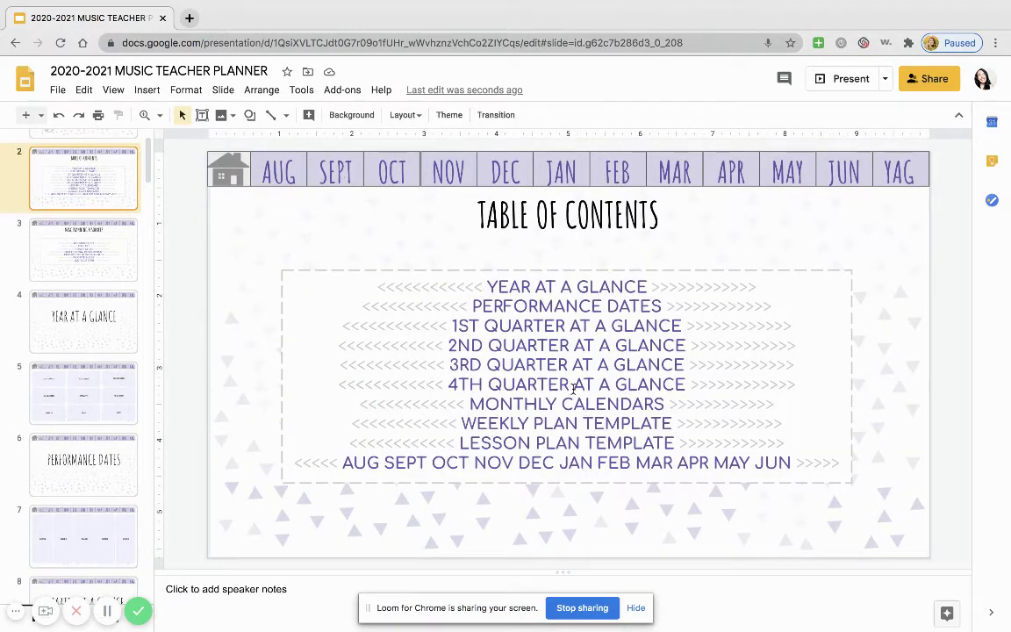
left_click(536, 323)
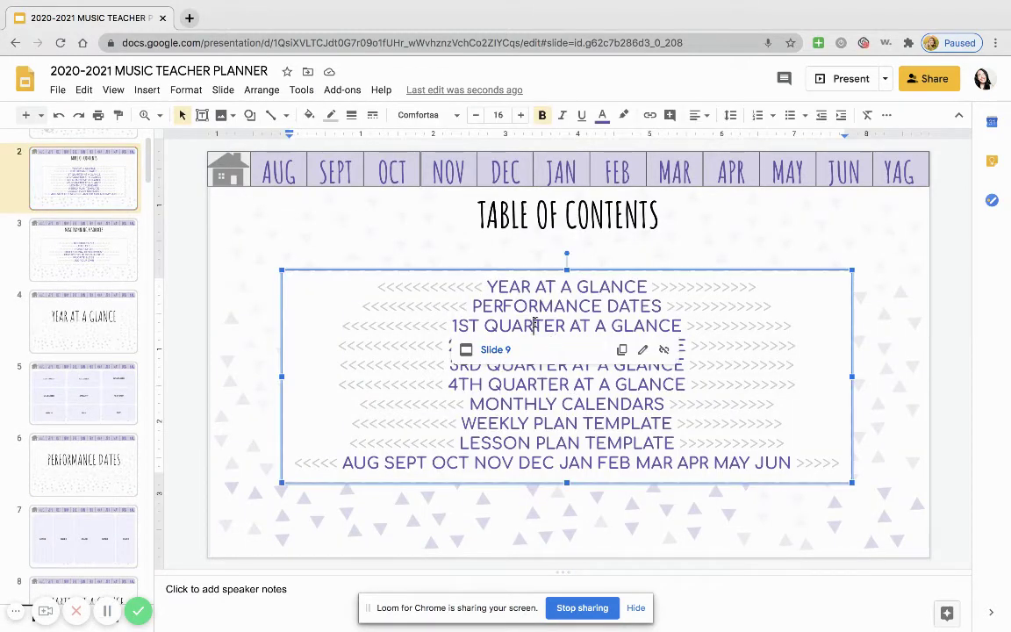
Check the 2ND–4TH QUARTER links, then follow the 1ST QUARTER link to slide 9
key("Down")
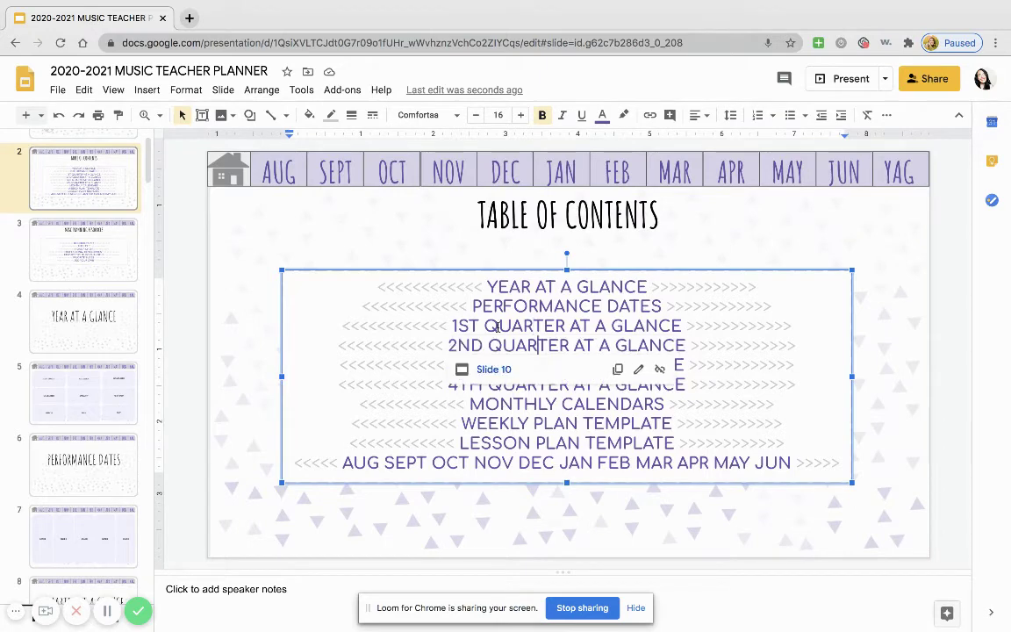
key("Down")
key("Down")
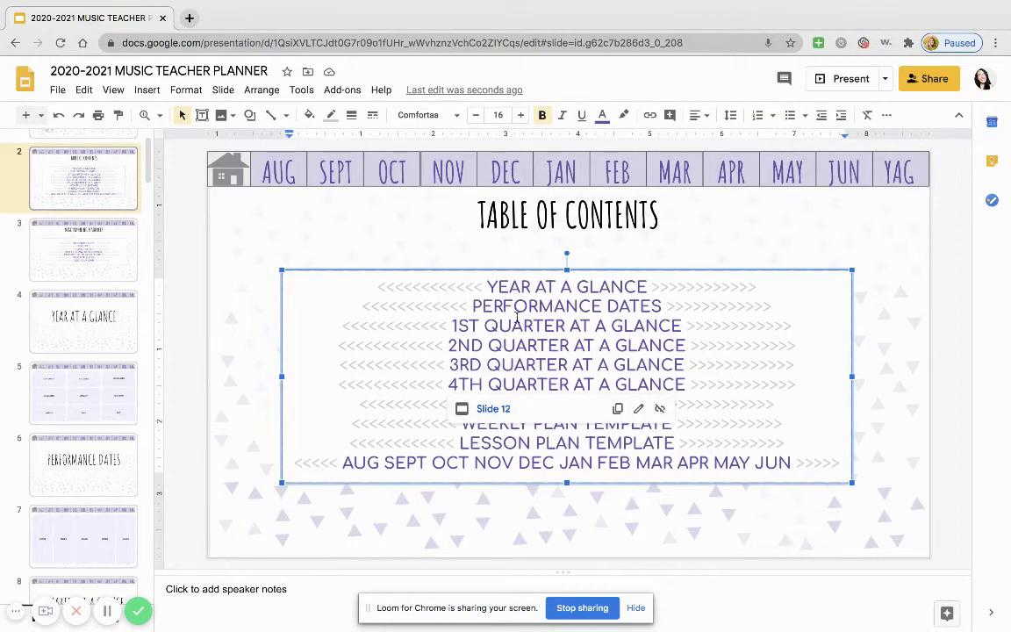
key("Up")
key("Up")
key("Up")
left_click(497, 350)
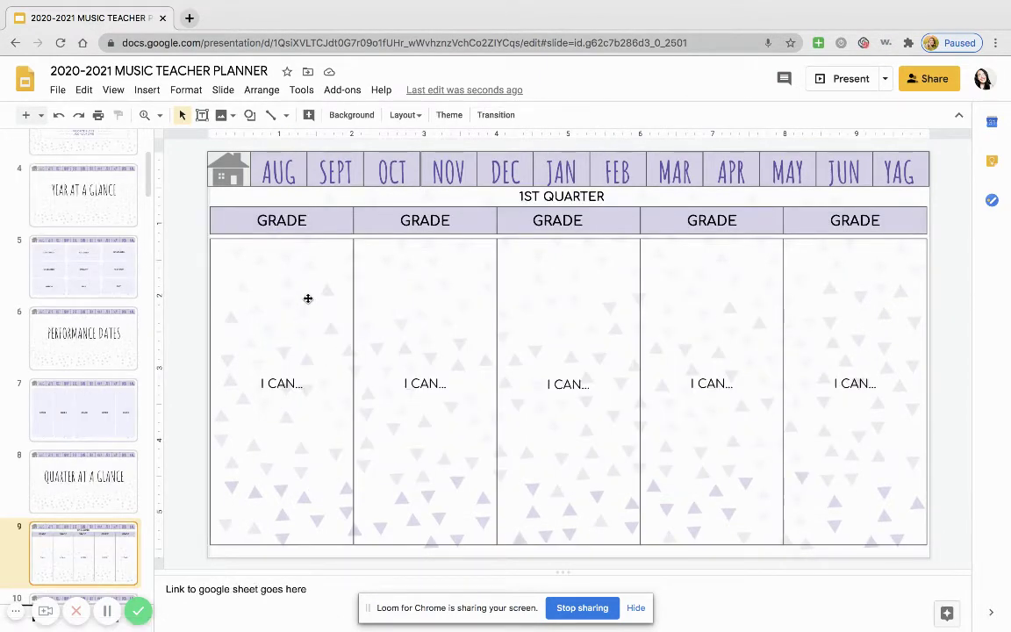
Open slide 12, the 4TH QUARTER page
scroll(102, 562, "down", 2)
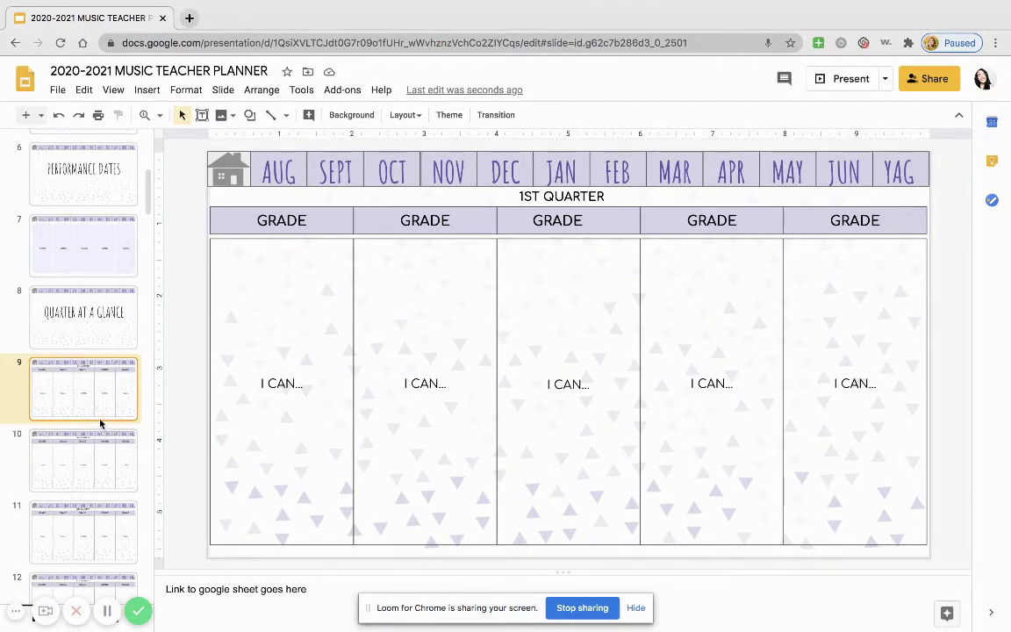
scroll(95, 429, "down", 2)
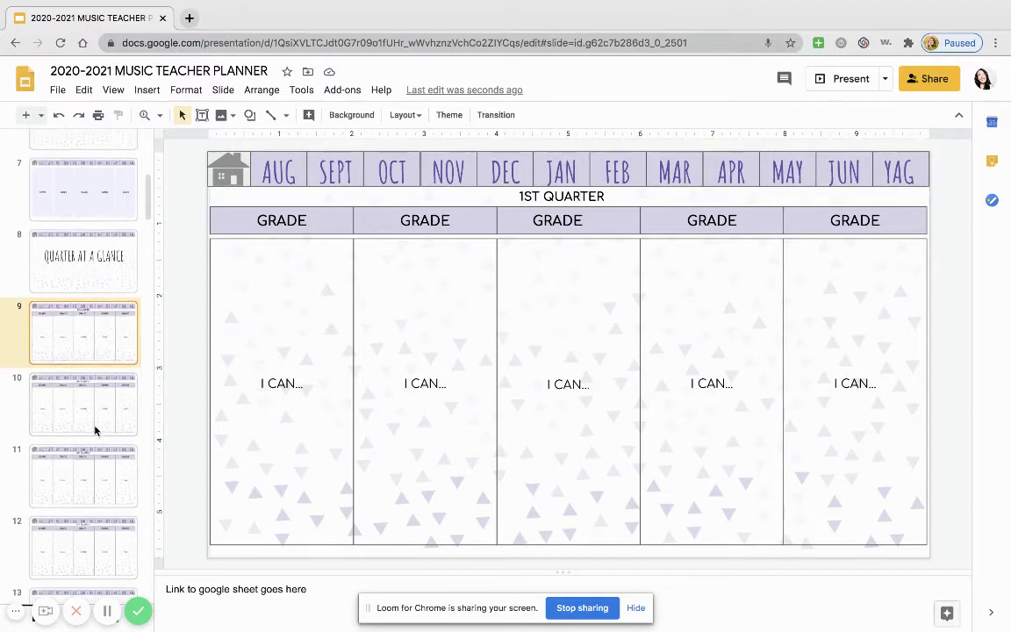
left_click(79, 530)
scroll(81, 531, "down", 3)
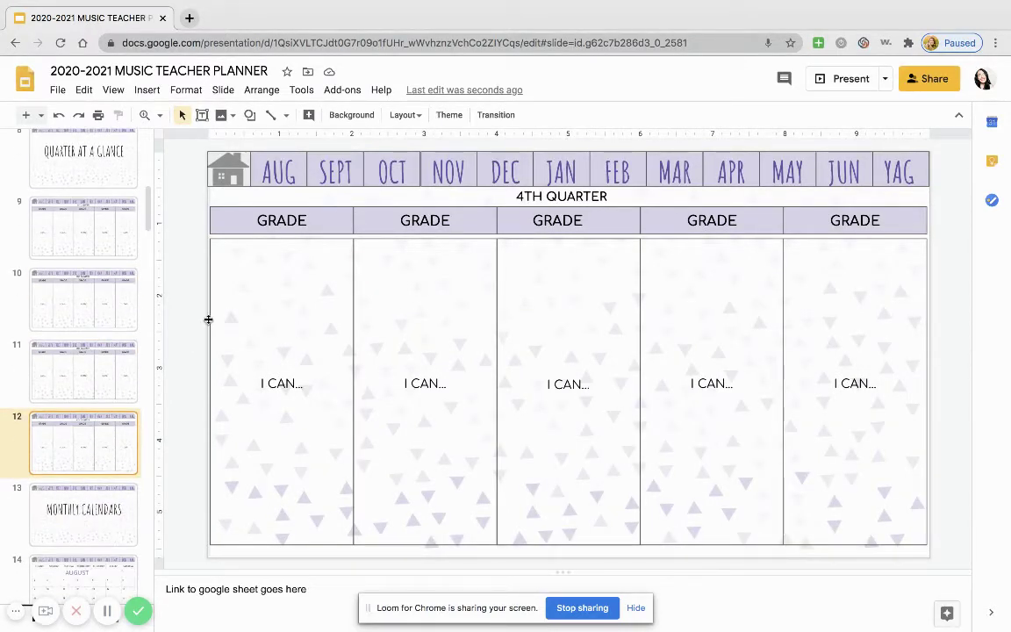
Browse the 1ST, 2ND and 4TH QUARTER slides, then follow the house icon's Slide 2 link
left_click(97, 252)
left_click(544, 199)
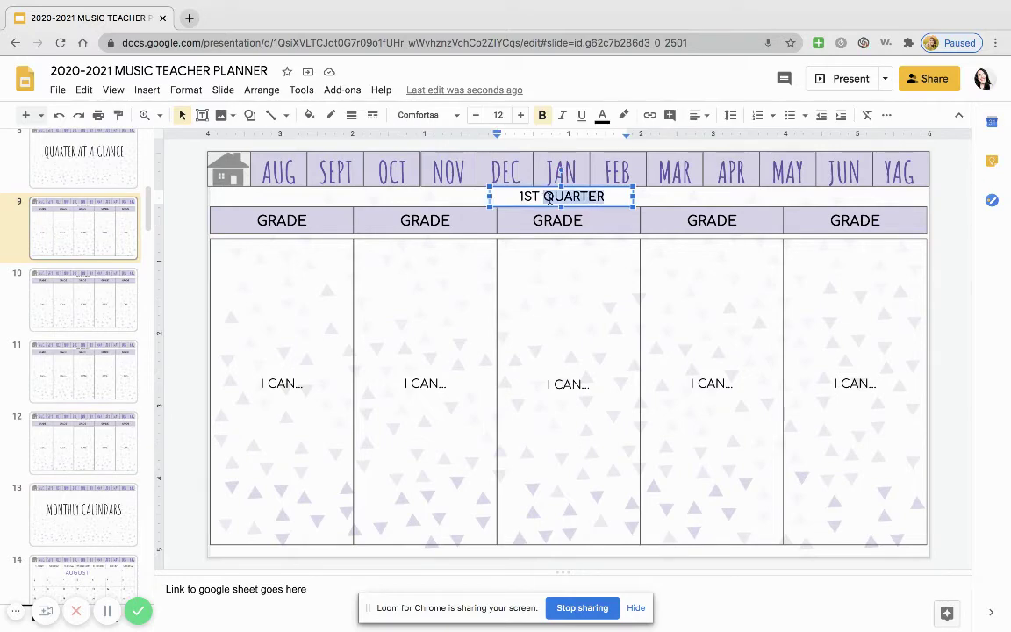
left_click(83, 323)
left_click(85, 443)
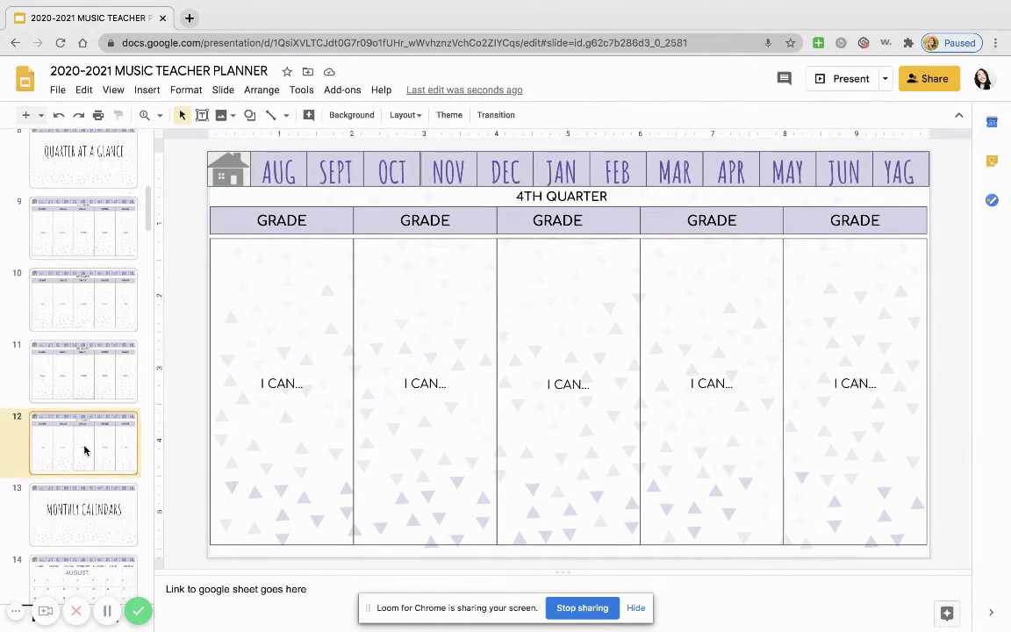
right_click(84, 450)
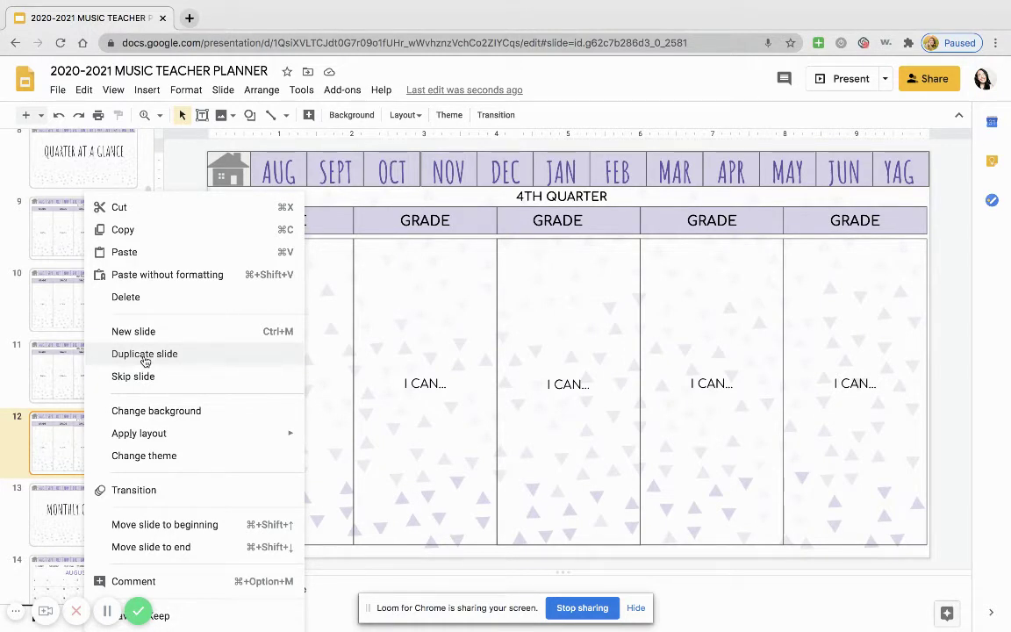
left_click(576, 200)
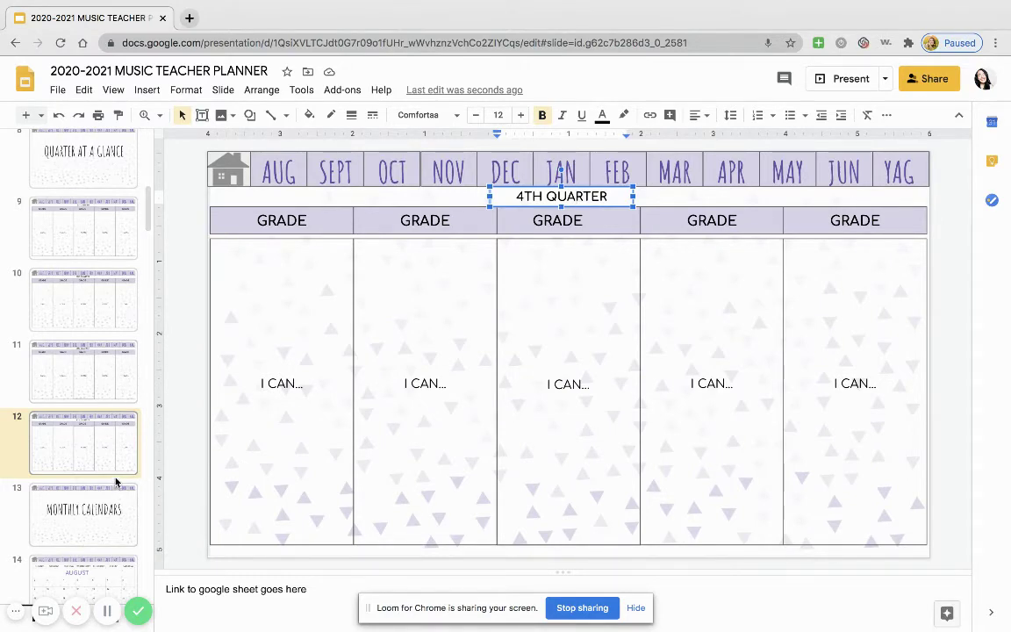
left_click(227, 167)
left_click(248, 201)
Follow MONTHLY CALENDARS to slide 13 and step through the August to October calendars
scroll(470, 351, "down", 2)
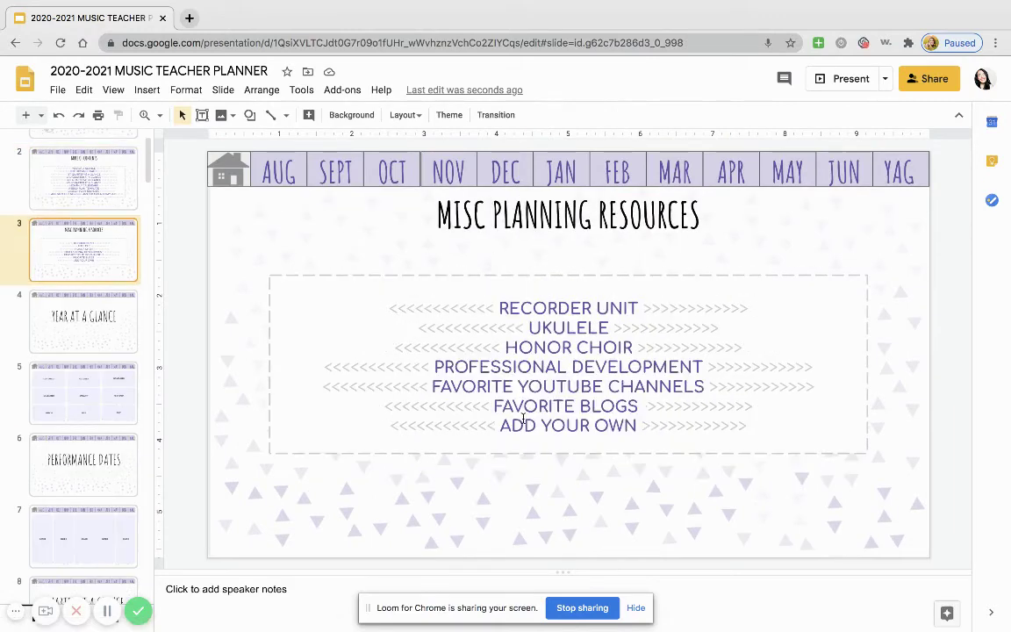
scroll(492, 342, "up", 2)
left_click(507, 404)
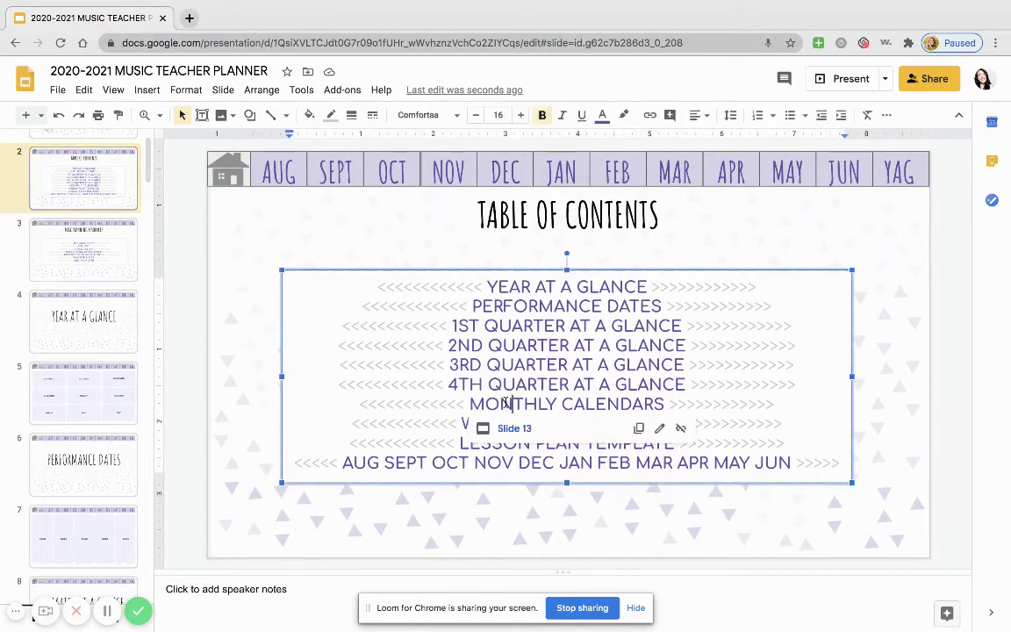
left_click(518, 427)
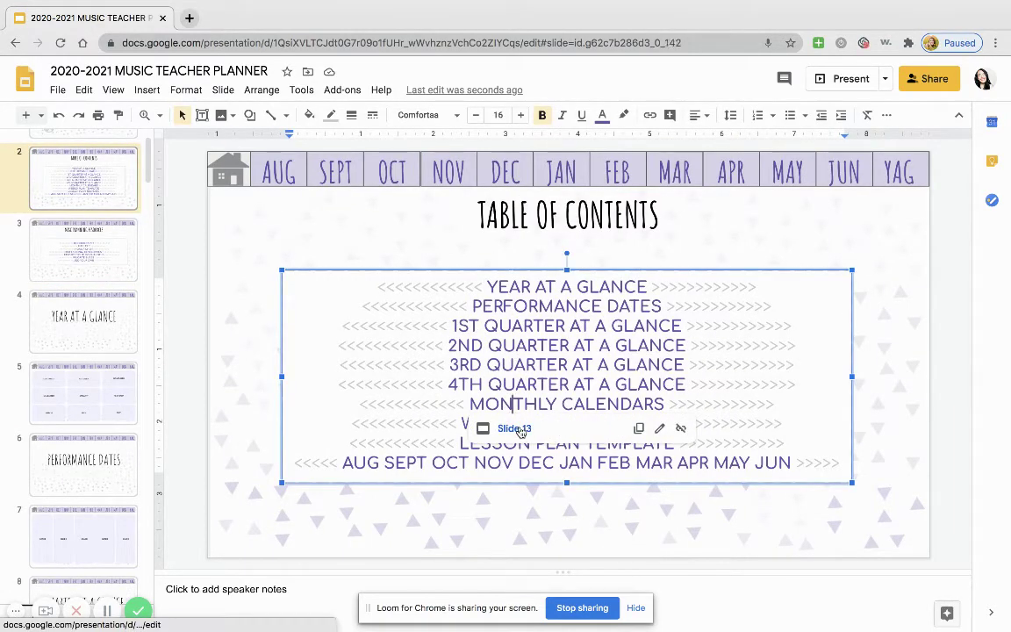
scroll(88, 456, "down", 3)
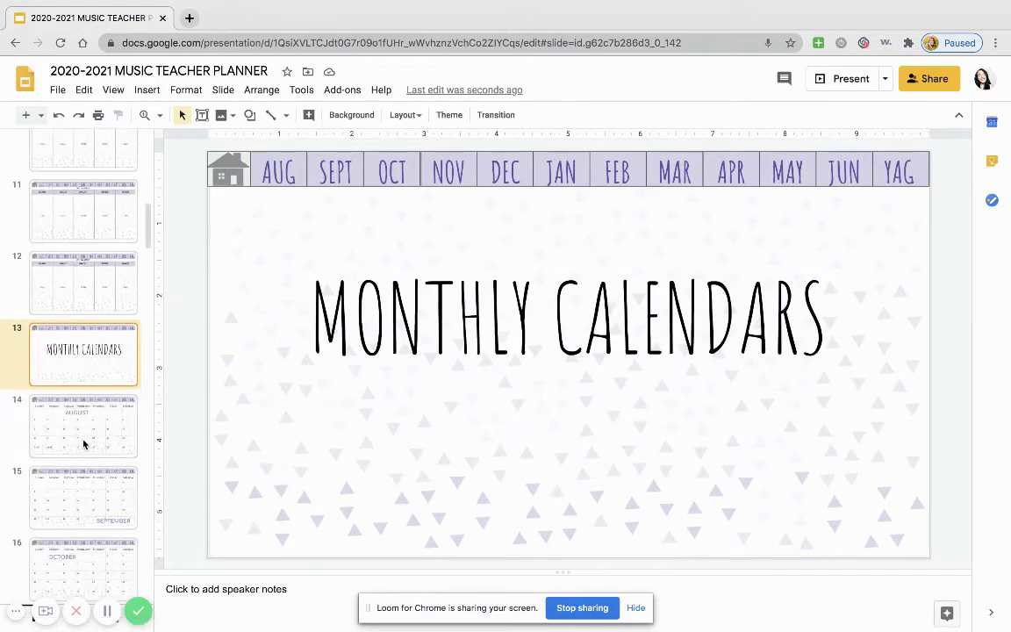
left_click(84, 444)
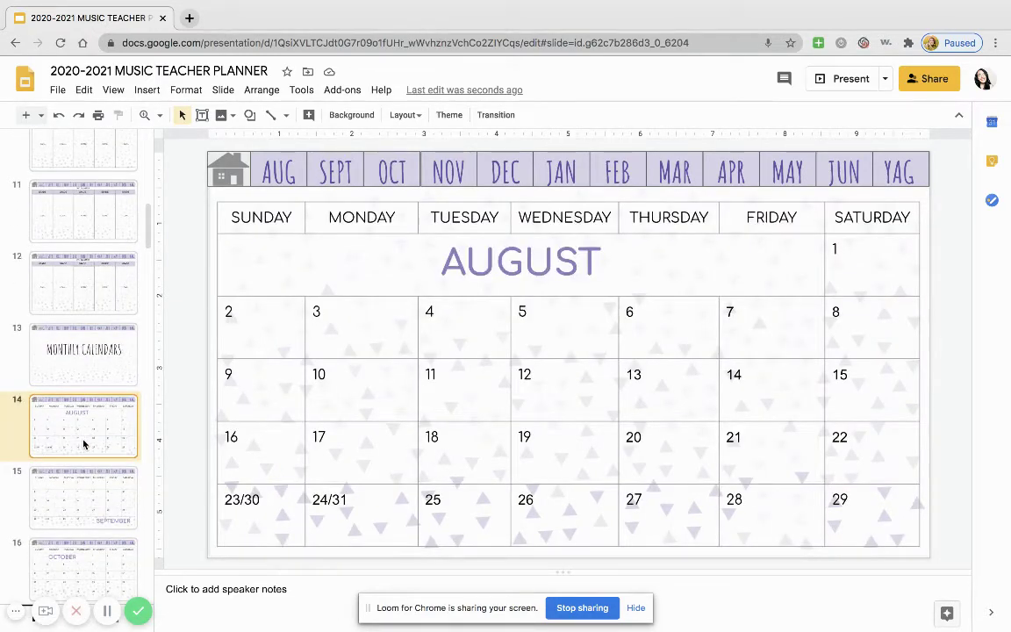
key("Down")
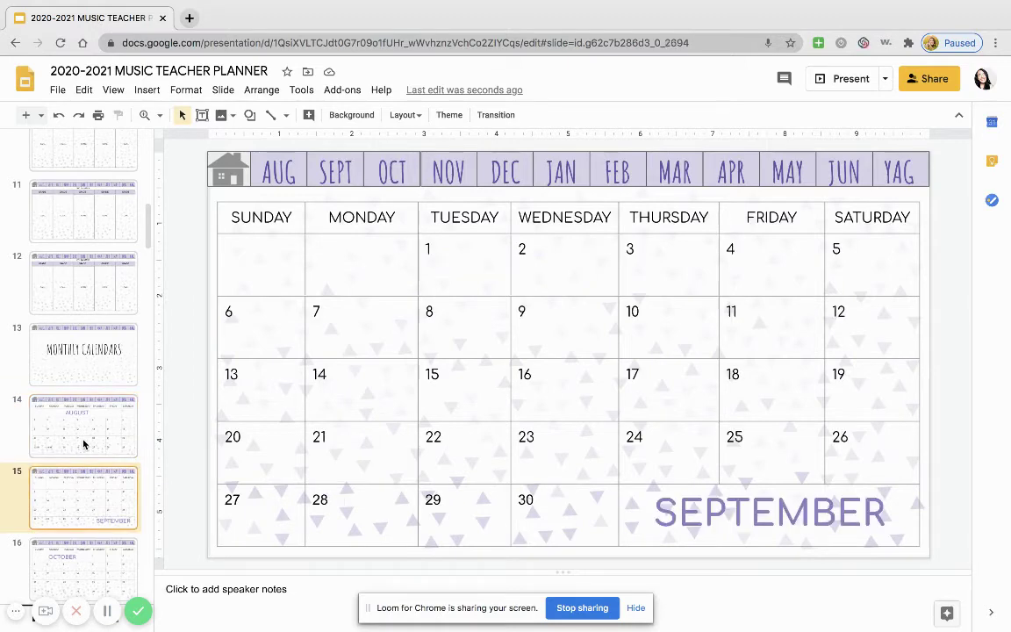
key("Down")
key("Down")
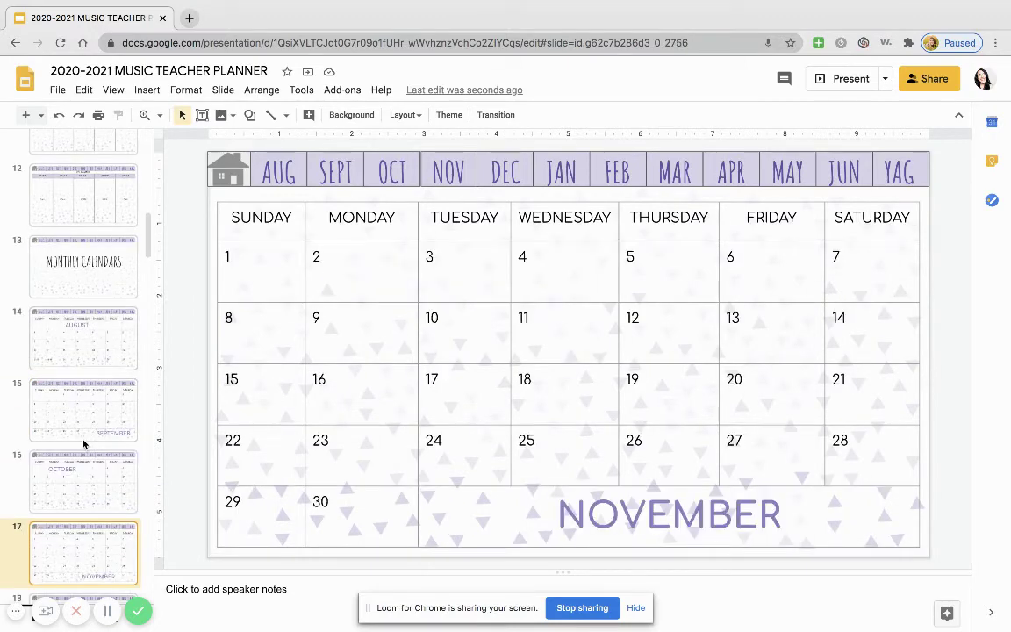
key("Up")
key("Up")
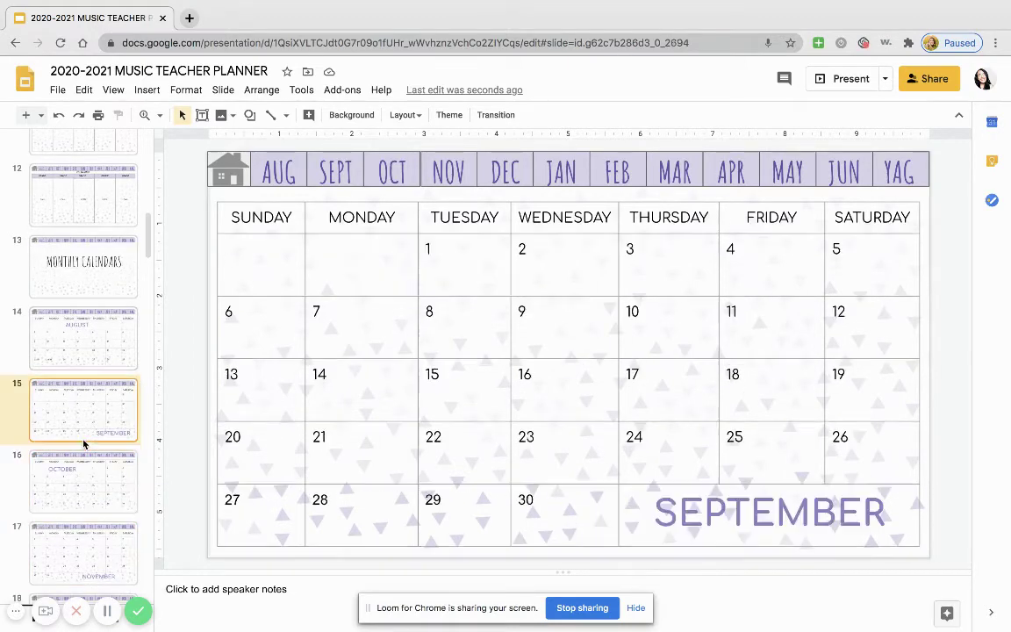
left_click(112, 266)
Return home to the Table of Contents, follow YEAR AT A GLANCE to slide 4, then advance to slide 5
left_click(226, 169)
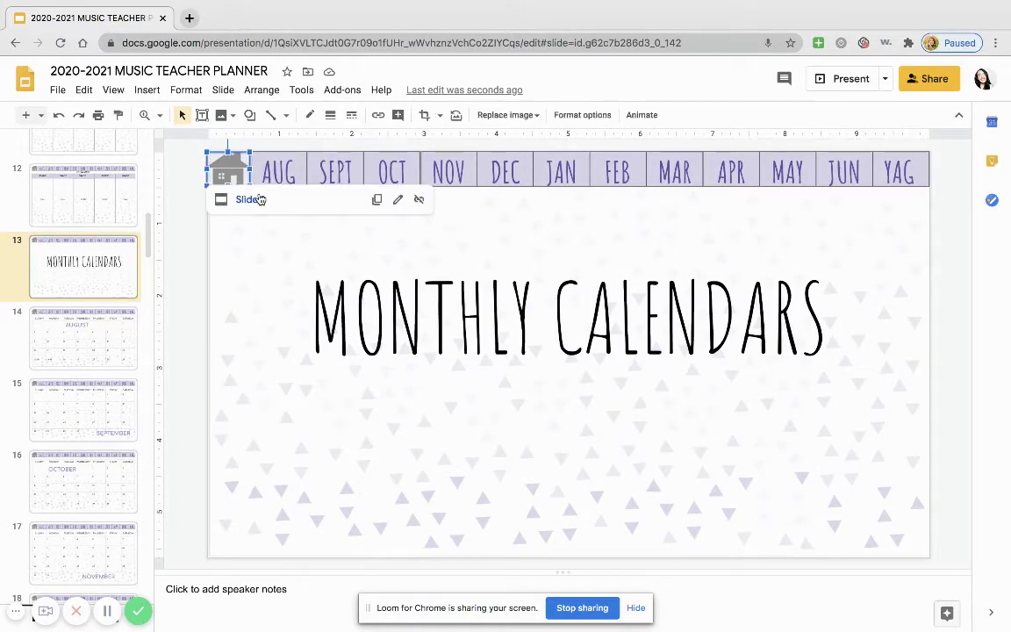
left_click(249, 198)
left_click(538, 286)
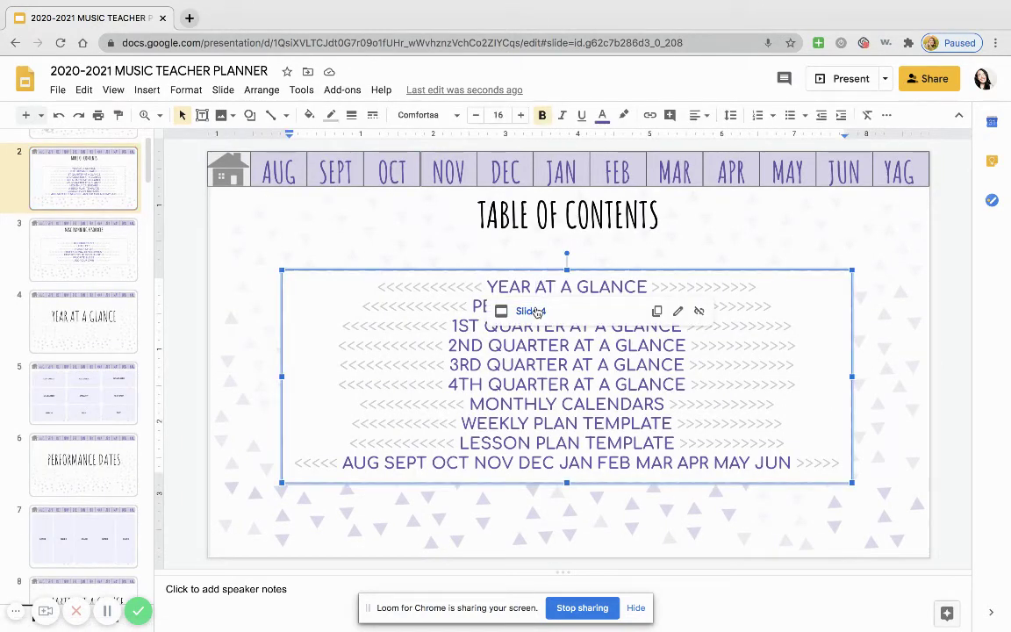
left_click(516, 309)
key("Down")
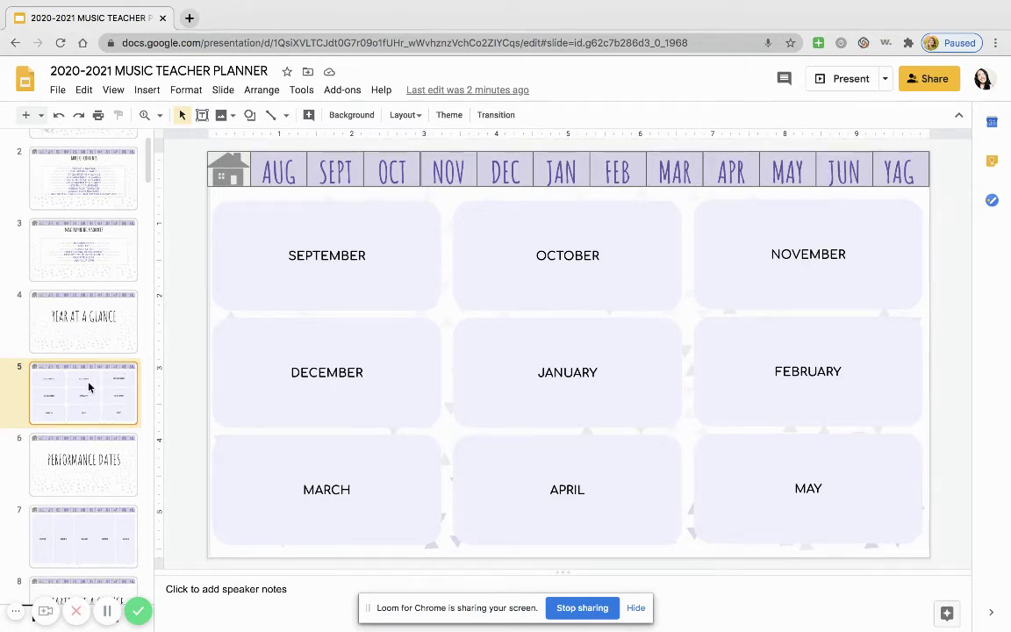
From the Table of Contents, follow the WEEKLY PLAN TEMPLATE link to slide 25
scroll(88, 387, "down", 1)
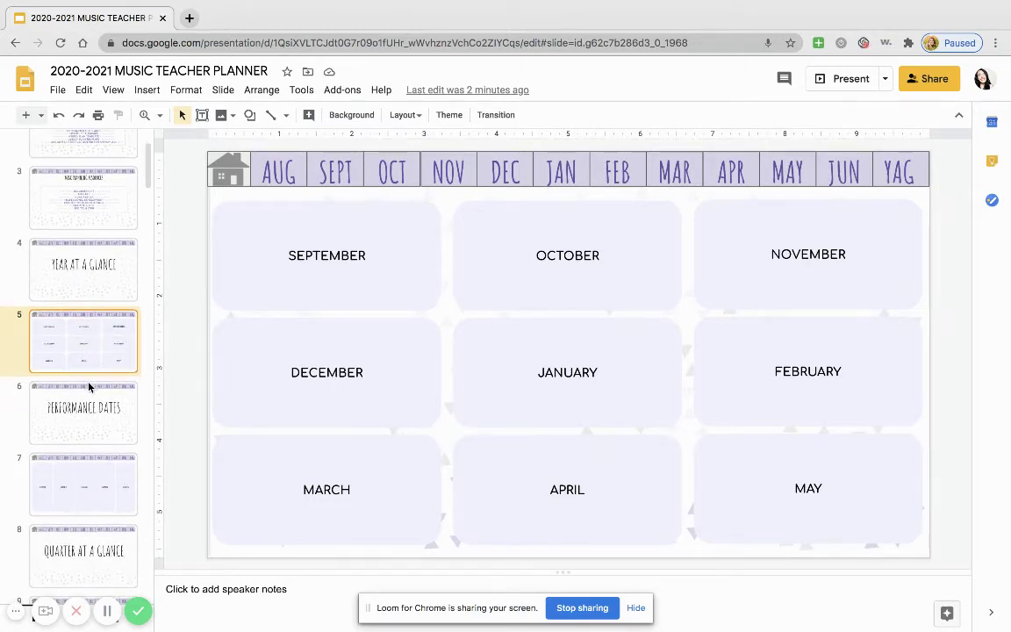
scroll(85, 182, "up", 2)
left_click(77, 190)
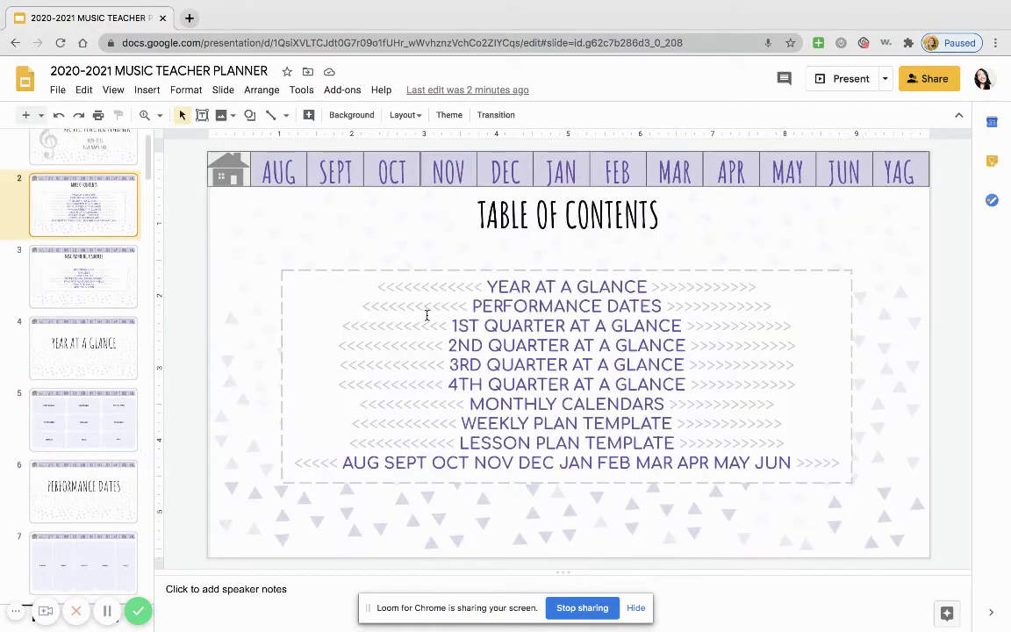
left_click(512, 423)
left_click(516, 446)
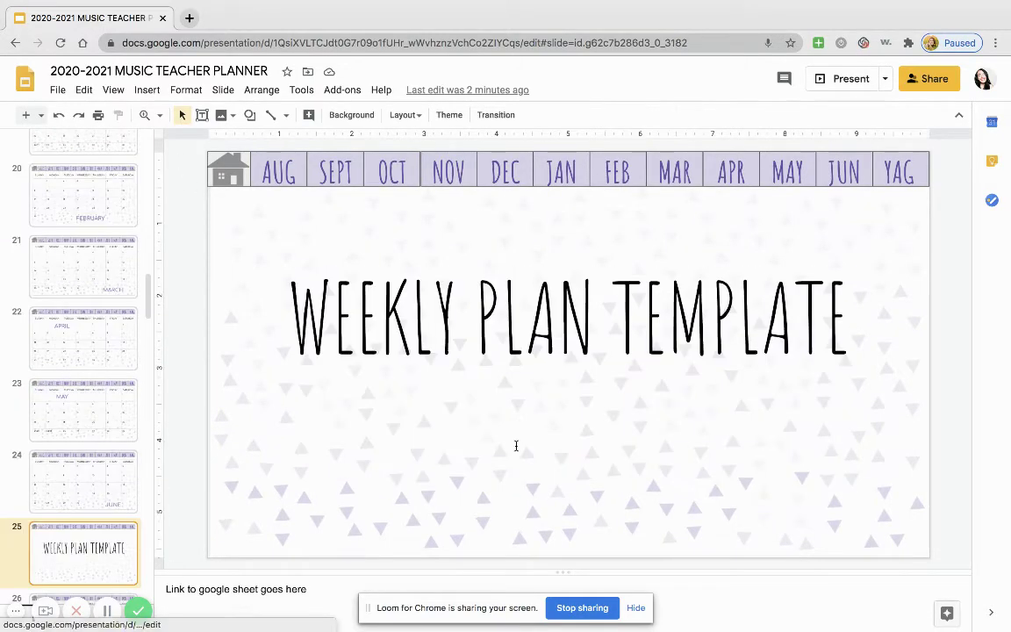
Open slide 26's weekly planner table and bring up the options for a GRADE cell
scroll(101, 514, "down", 2)
left_click(88, 514)
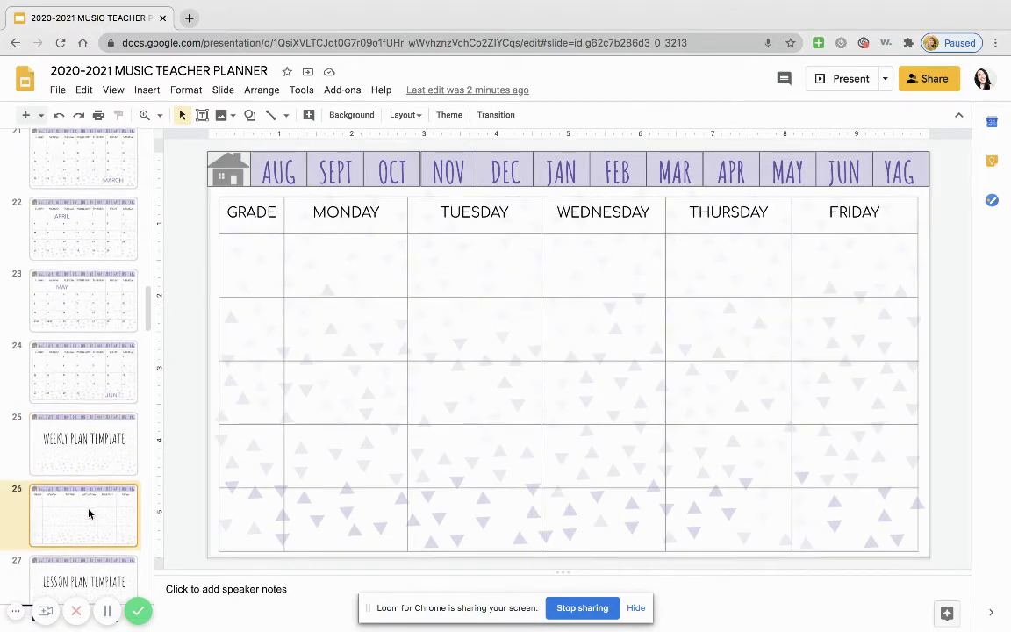
scroll(89, 514, "down", 1)
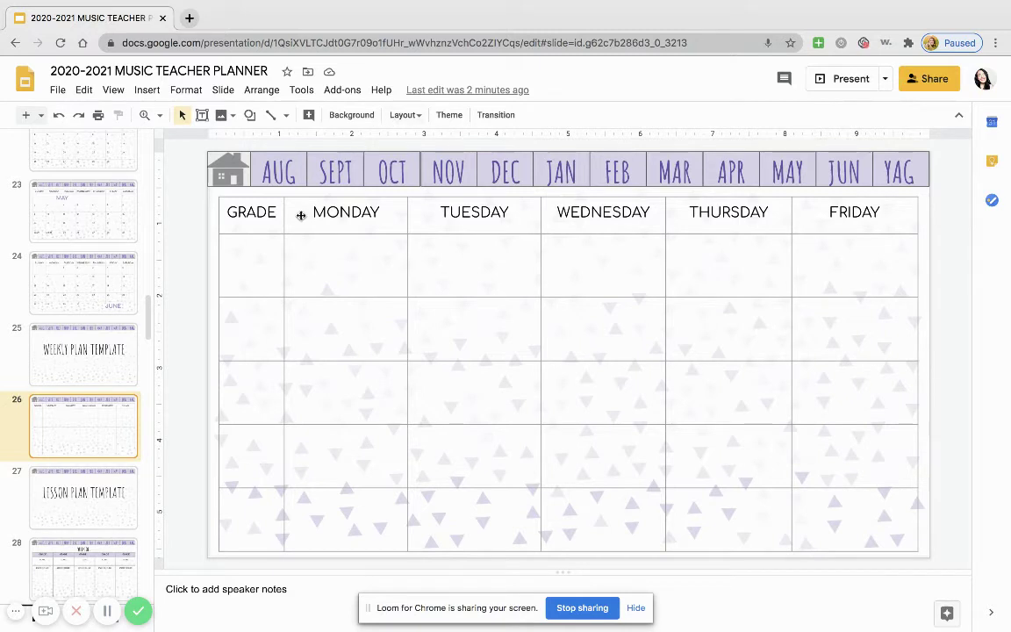
scroll(69, 477, "down", 1)
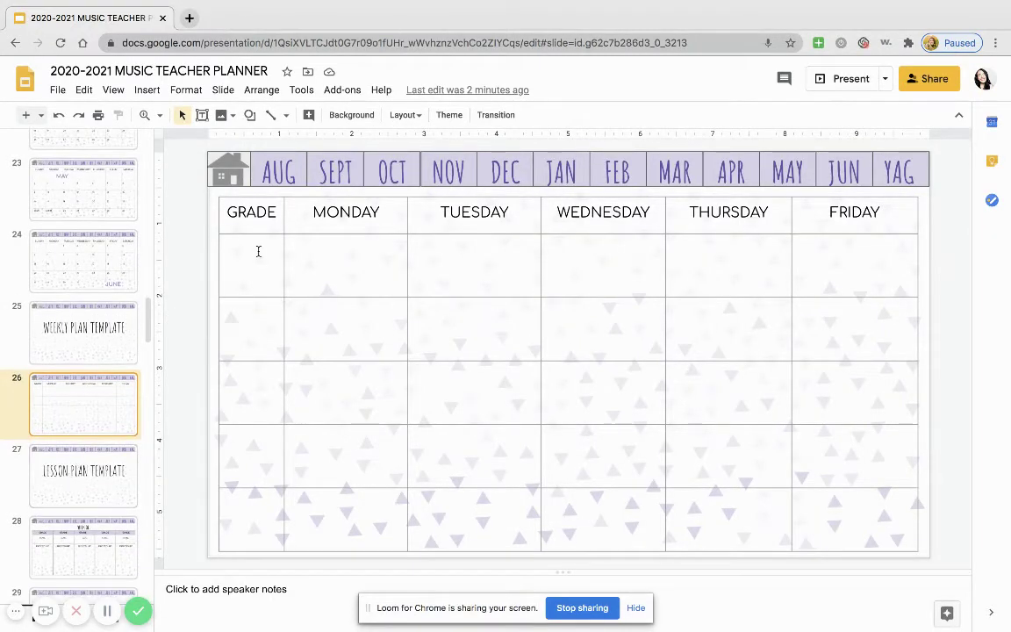
left_click(252, 323)
left_click(253, 444)
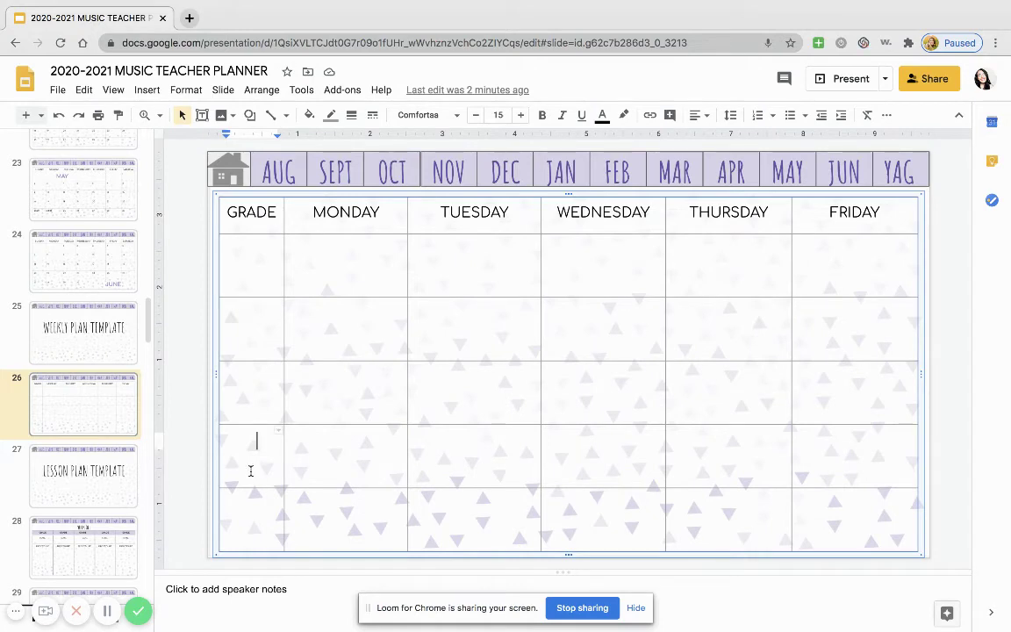
right_click(246, 471)
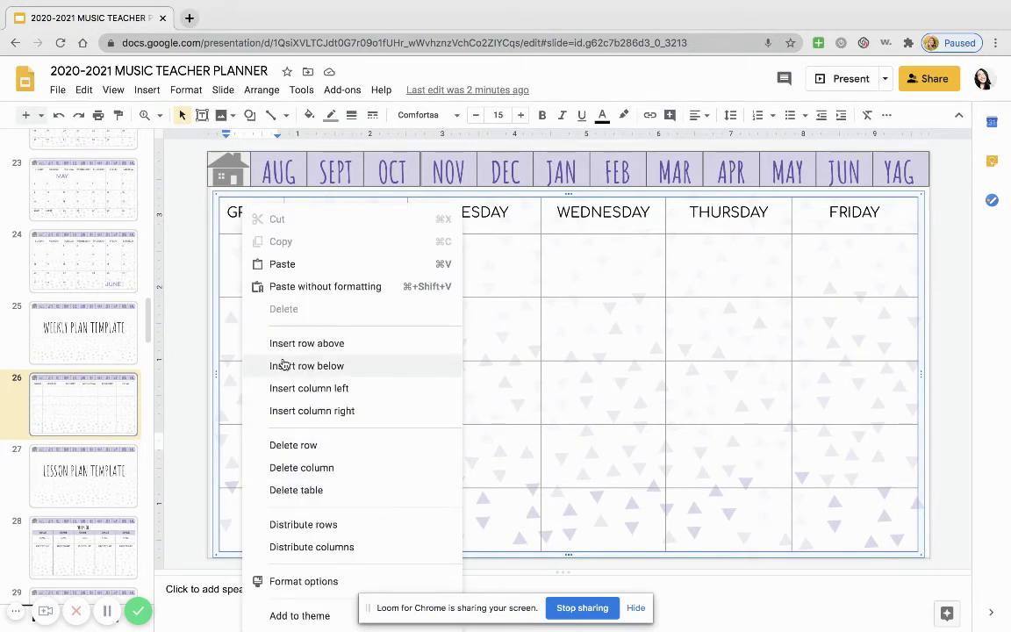
Open slide 28 and select its PROCEDURE, WEEK OF: title and GRADE boxes
left_click(97, 478)
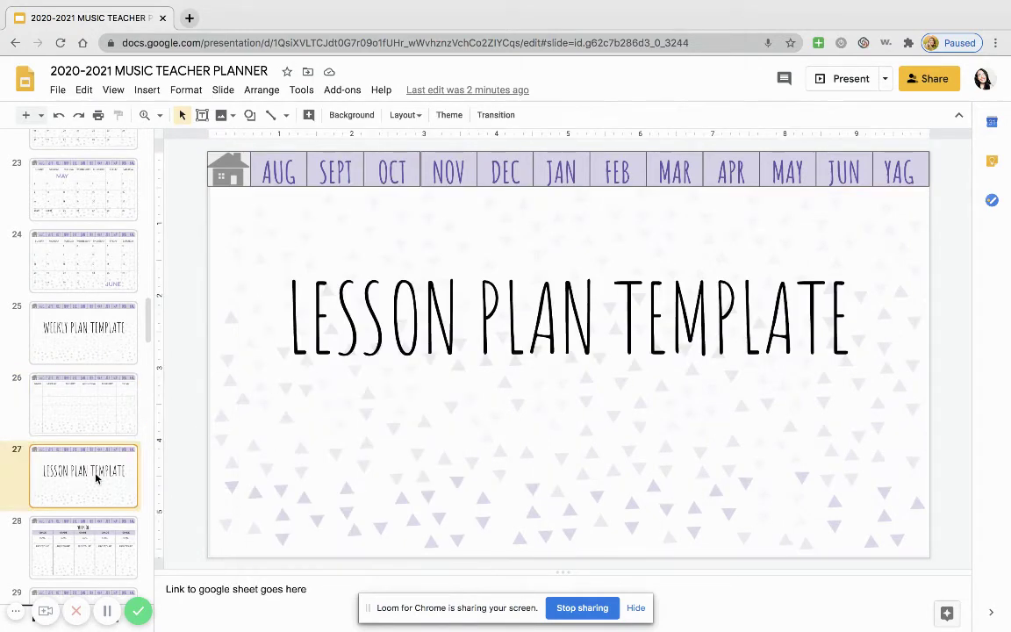
key("Down")
scroll(87, 480, "down", 2)
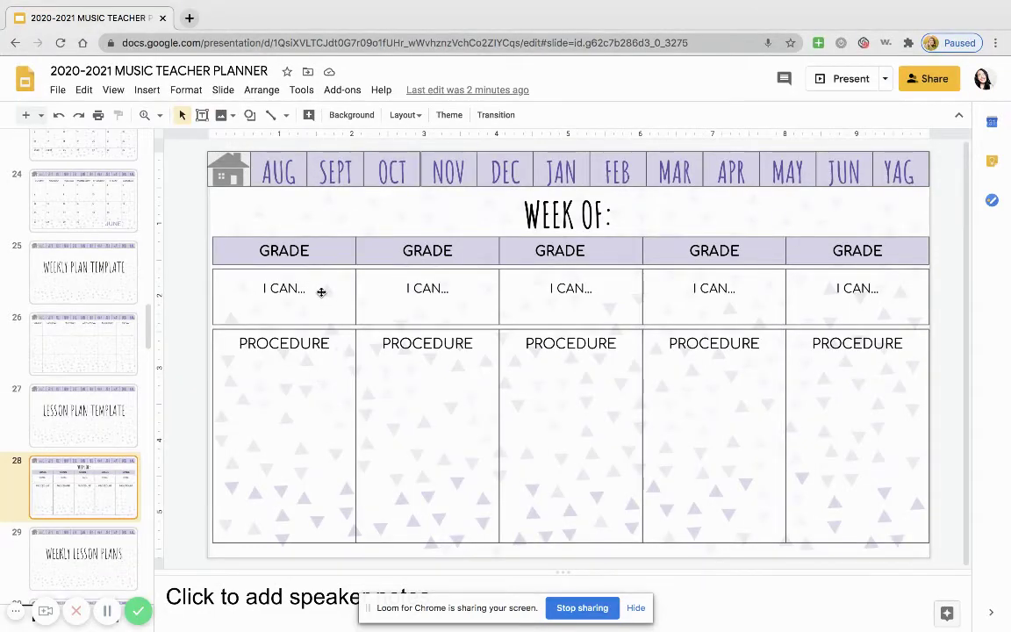
left_click(296, 408)
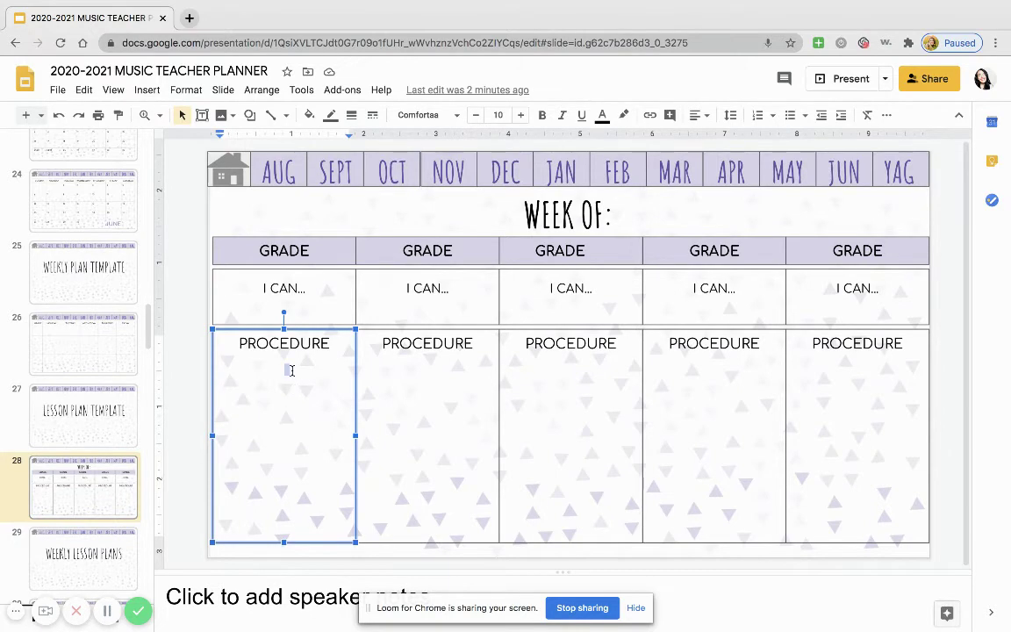
left_click(638, 219)
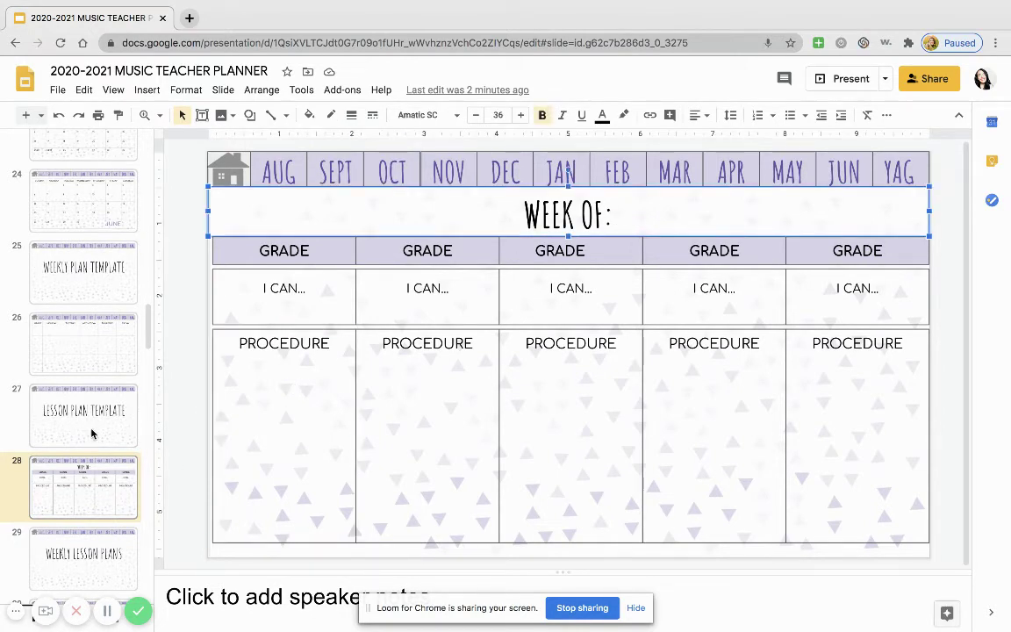
left_click(465, 250)
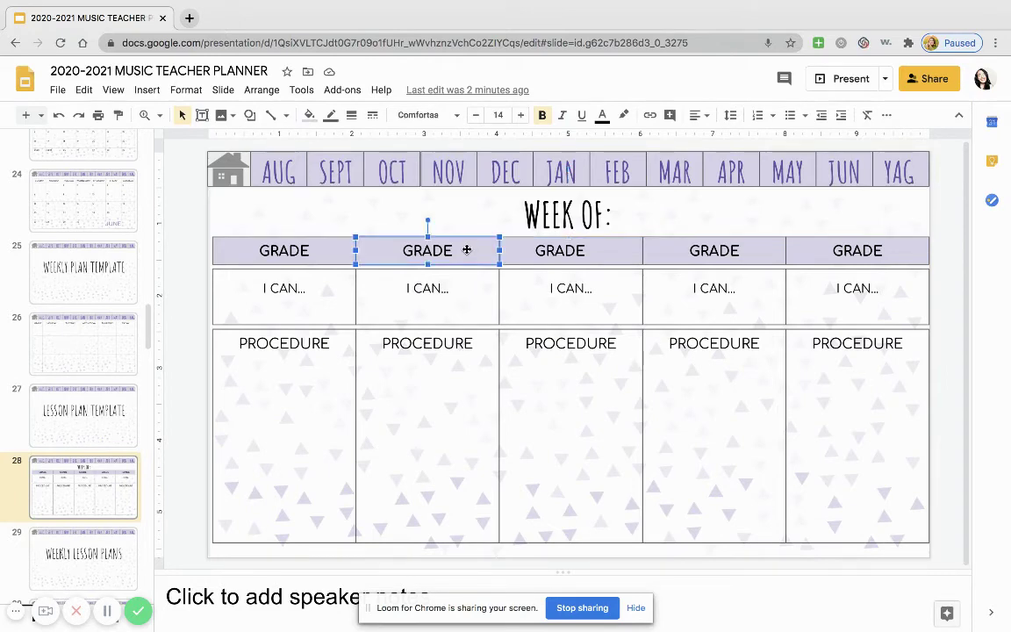
left_click(107, 487)
right_click(107, 486)
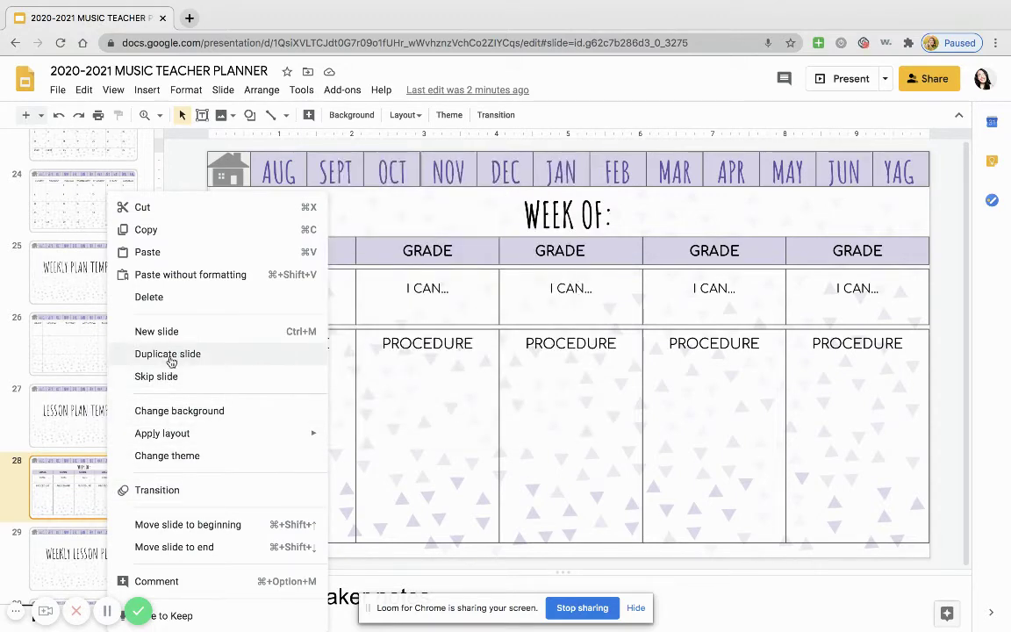
left_click(591, 330)
Select the I CAN... and PROCEDURE boxes in the middle, fourth and fifth columns
left_click(576, 292)
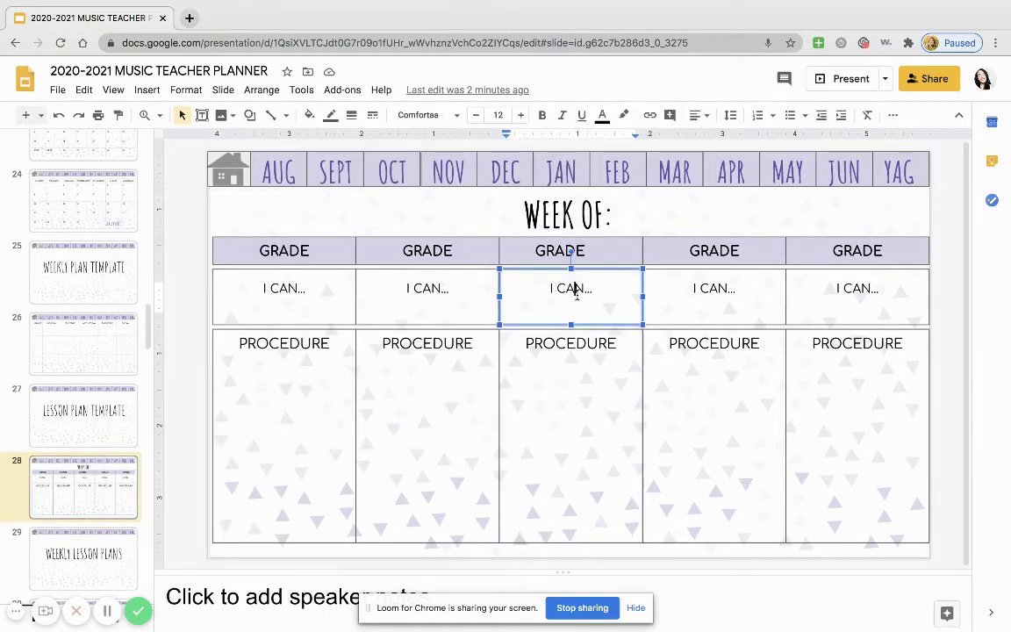
scroll(111, 485, "down", 2)
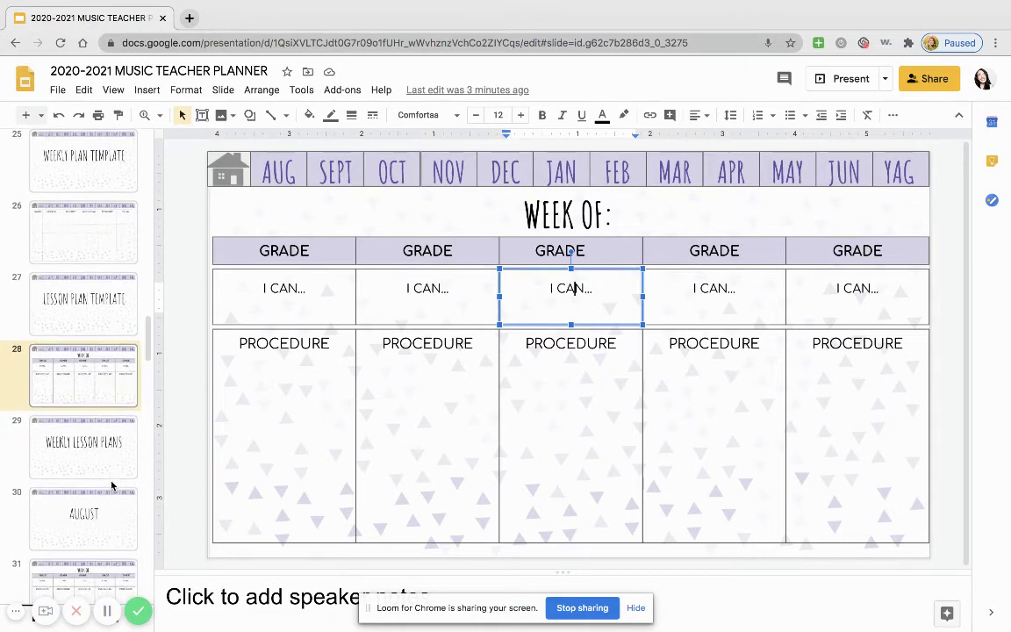
scroll(111, 468, "down", 1)
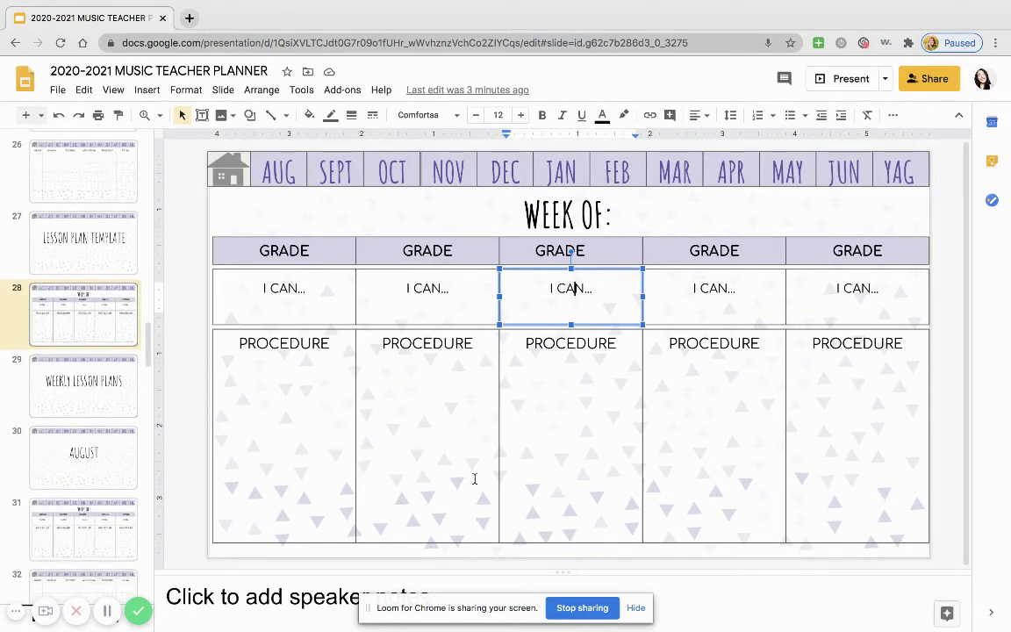
left_click(742, 398)
left_click(786, 428)
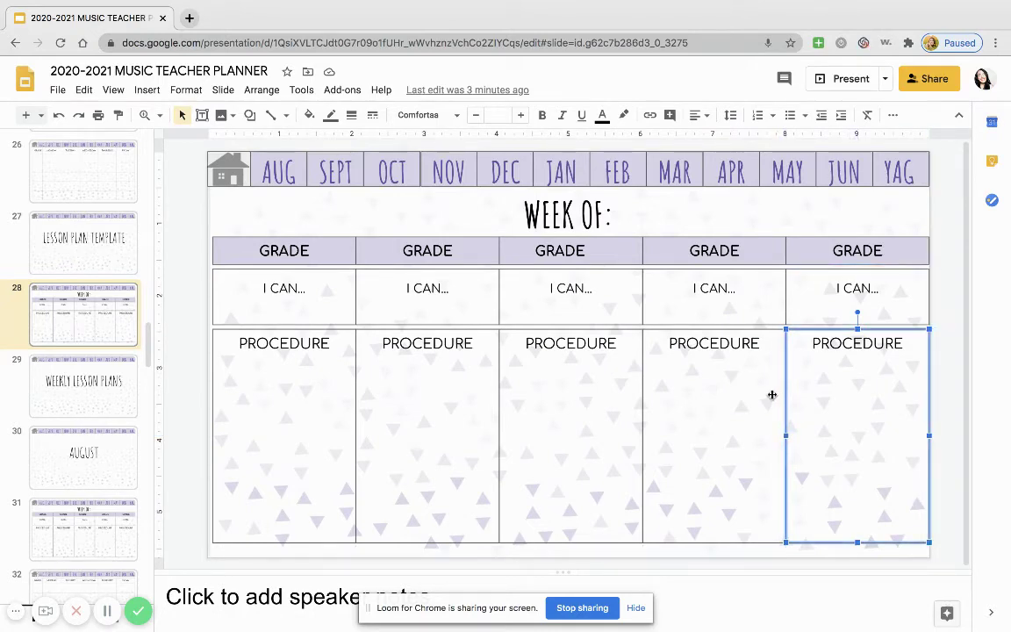
left_click(772, 395)
left_click(844, 410)
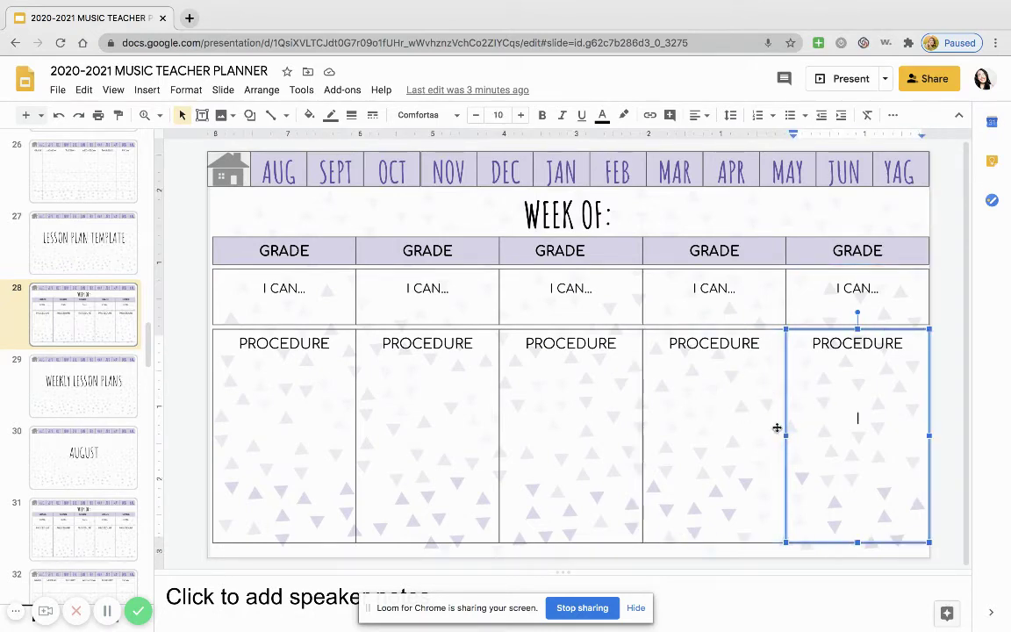
left_click(759, 292)
left_click(814, 295)
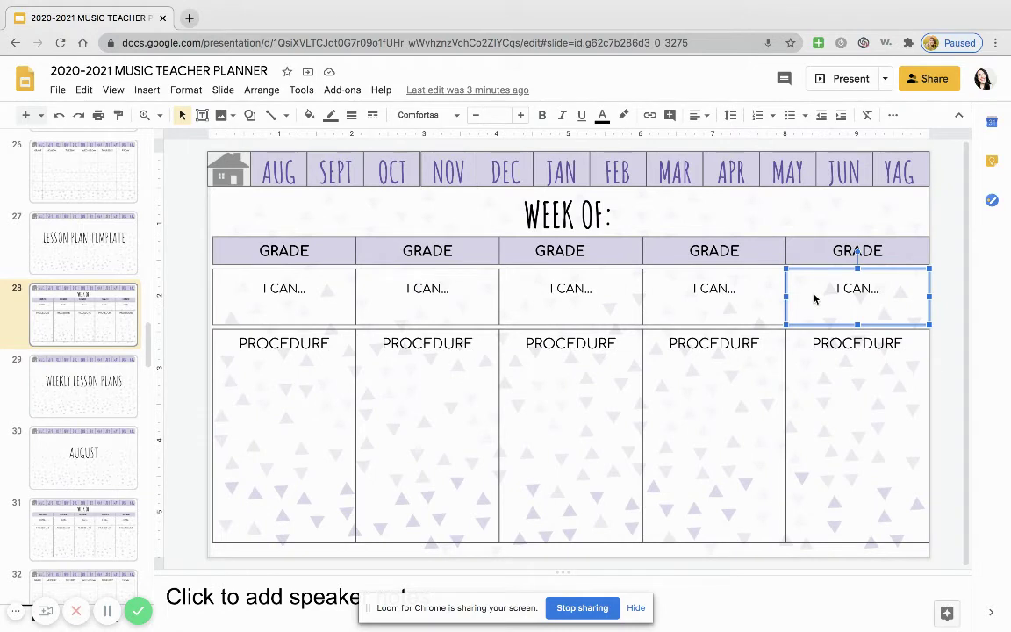
Scroll down the filmstrip to slide 34 and the SEPTEMBER divider slide
scroll(85, 432, "down", 1)
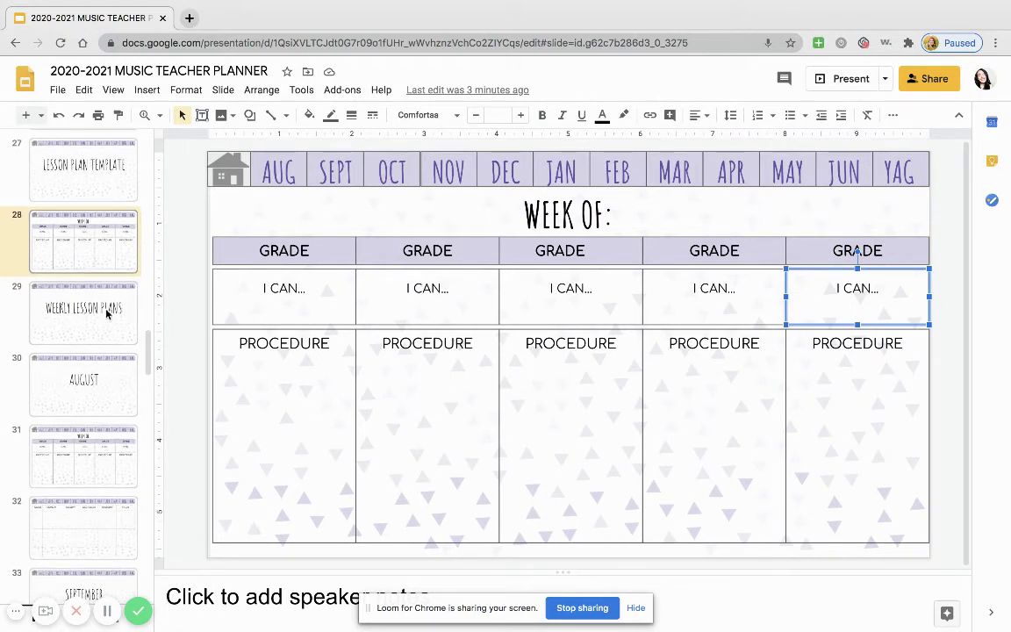
left_click(99, 264)
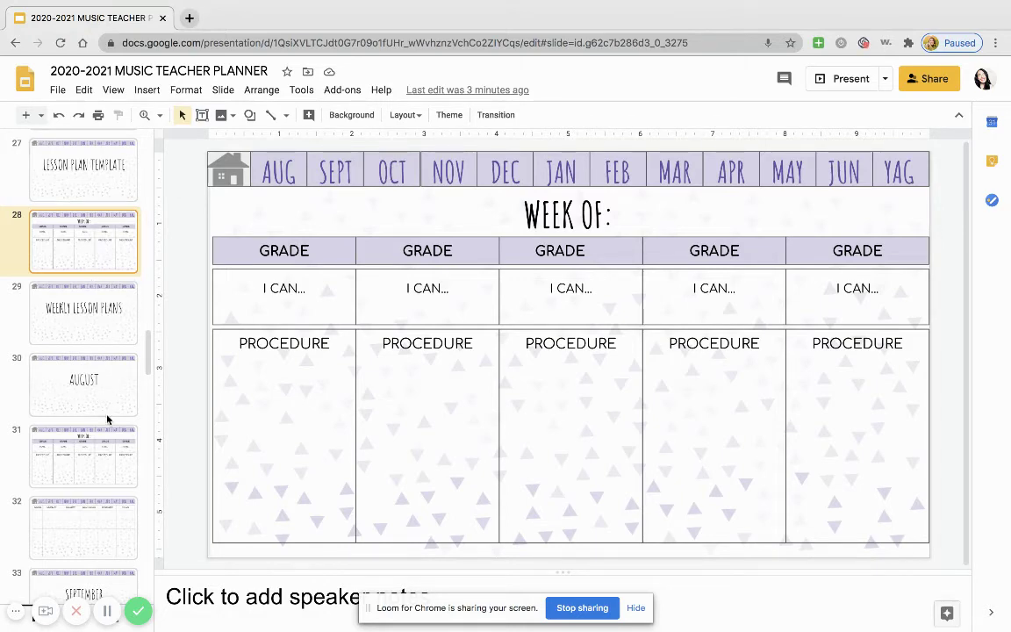
scroll(100, 381, "down", 3)
scroll(106, 387, "down", 2)
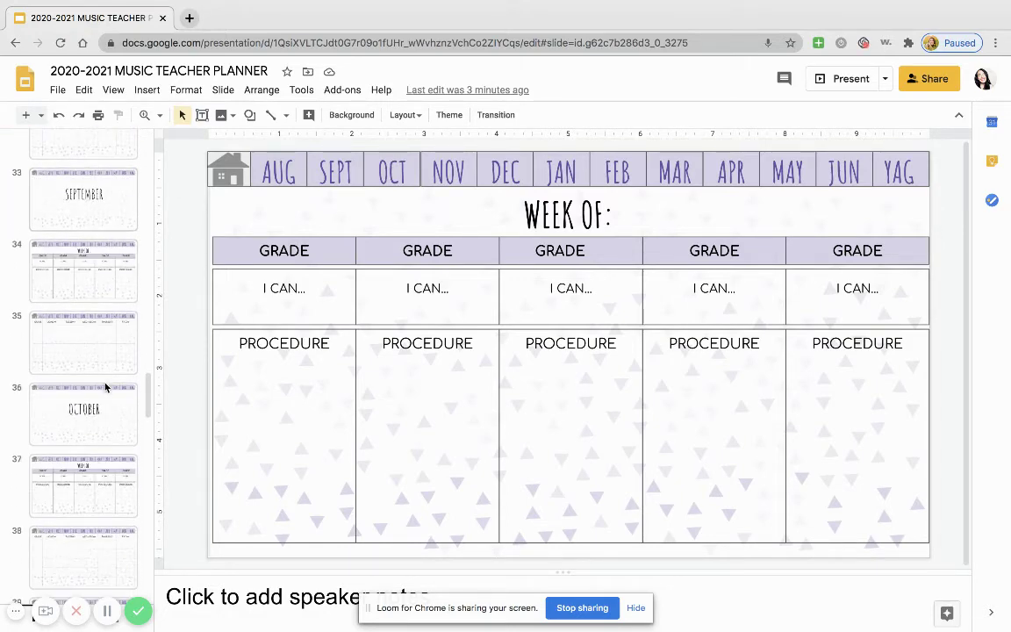
left_click(88, 286)
left_click(90, 206)
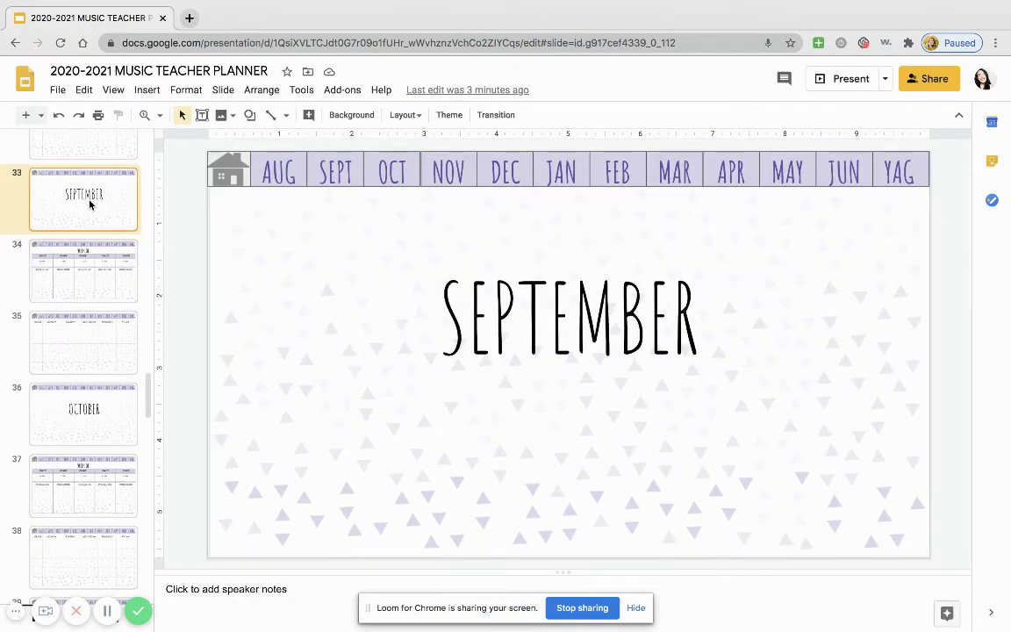
Step through the WEEK OF: planners and OCTOBER divider down to slide 43
key("Down")
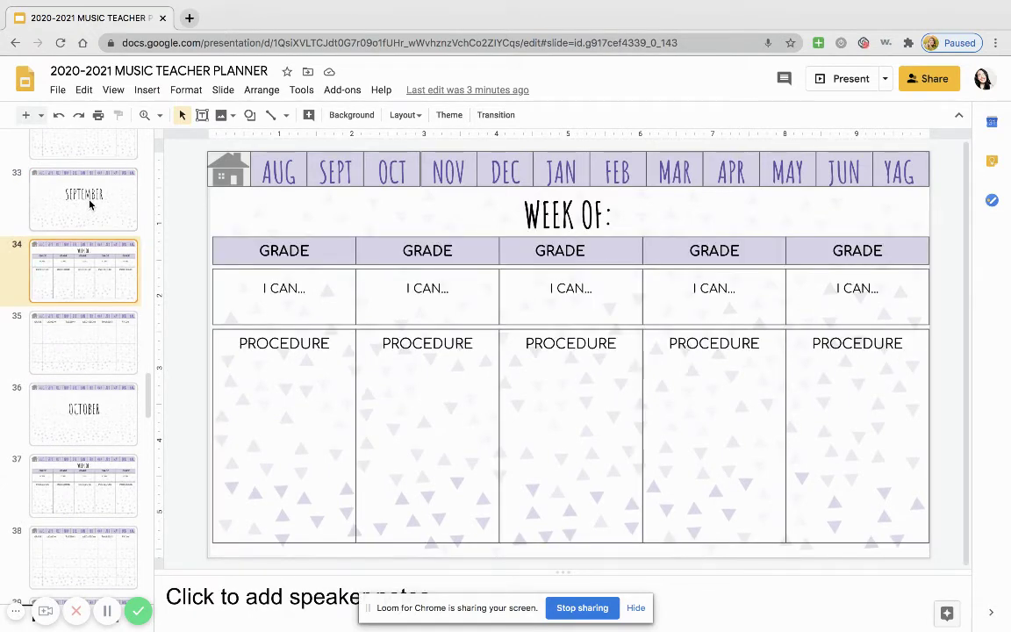
key("Down")
key("Down")
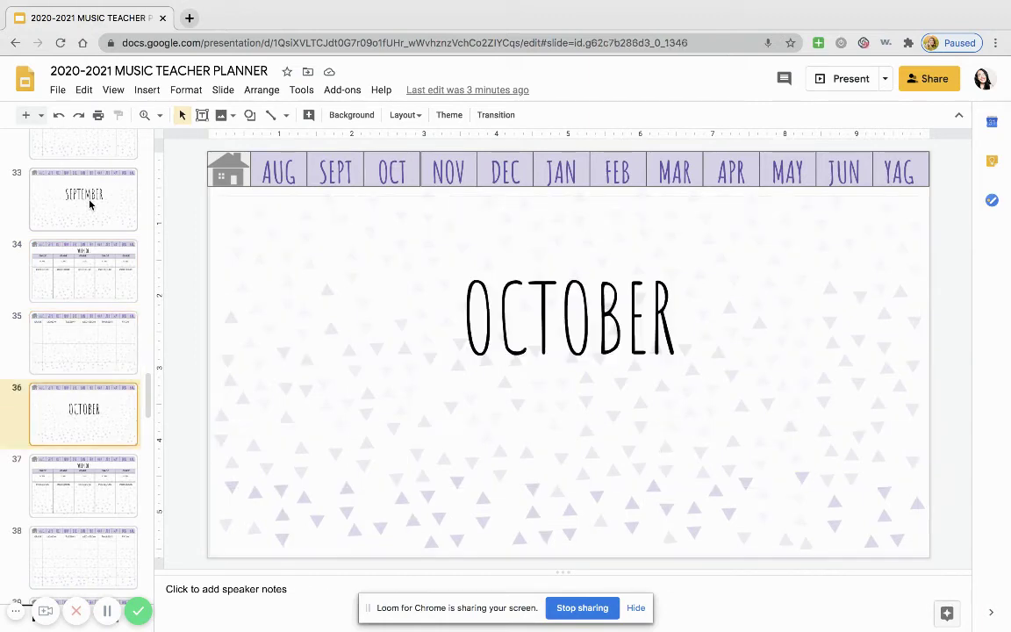
key("Down")
key("Up")
key("Up")
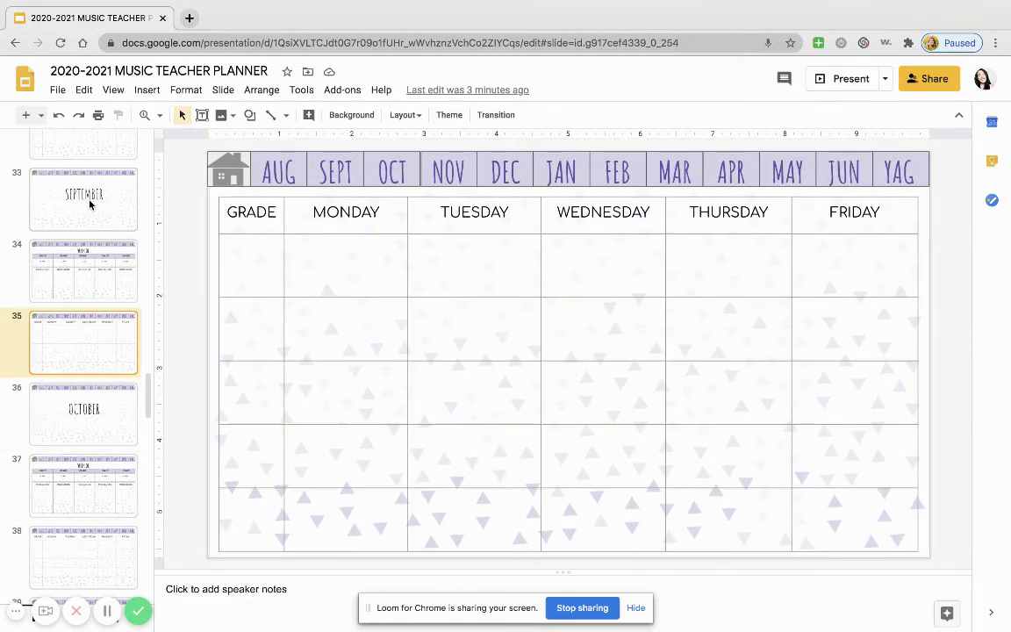
key("Up")
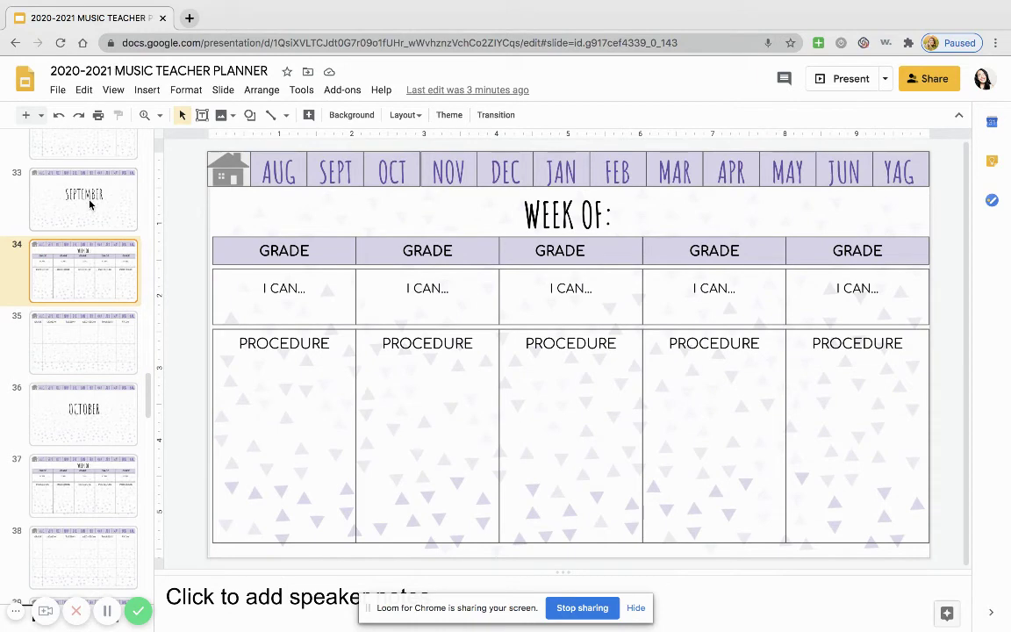
key("Down")
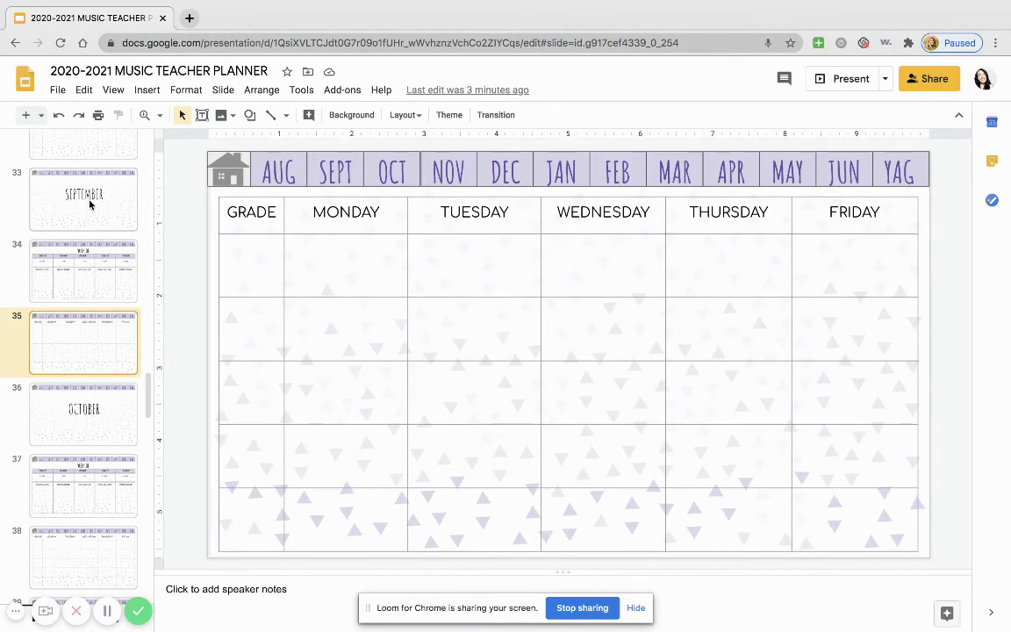
key("Down")
key("Down")
key("Down")
key("Down")
key("Down")
key("Down")
key("Down")
key("Down")
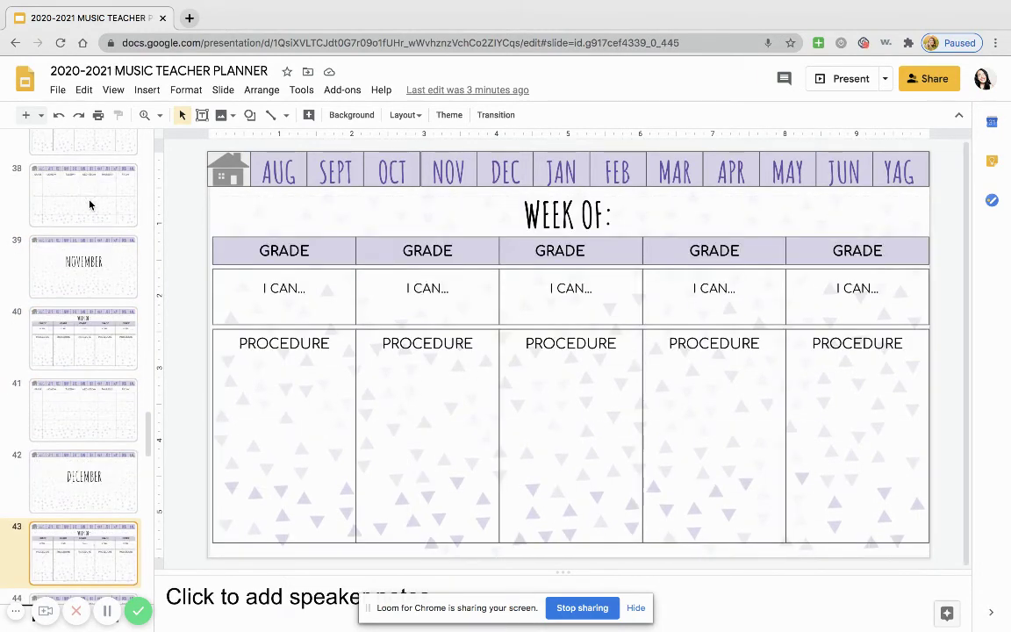
Check slide 40's weekly plan, then go back to slide 3, Misc Planning Resources
left_click(87, 328)
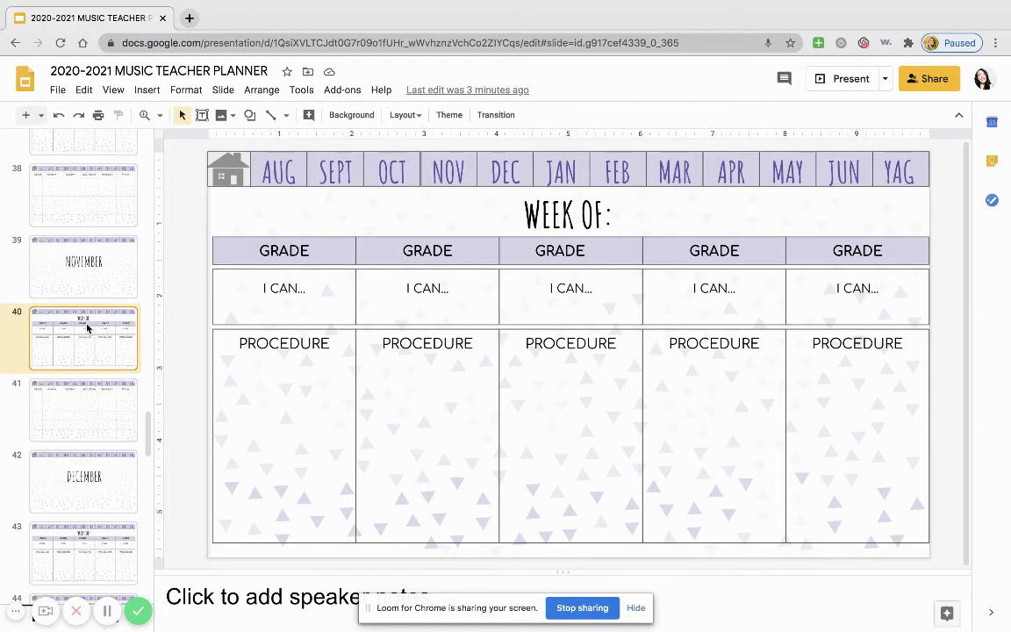
right_click(87, 327)
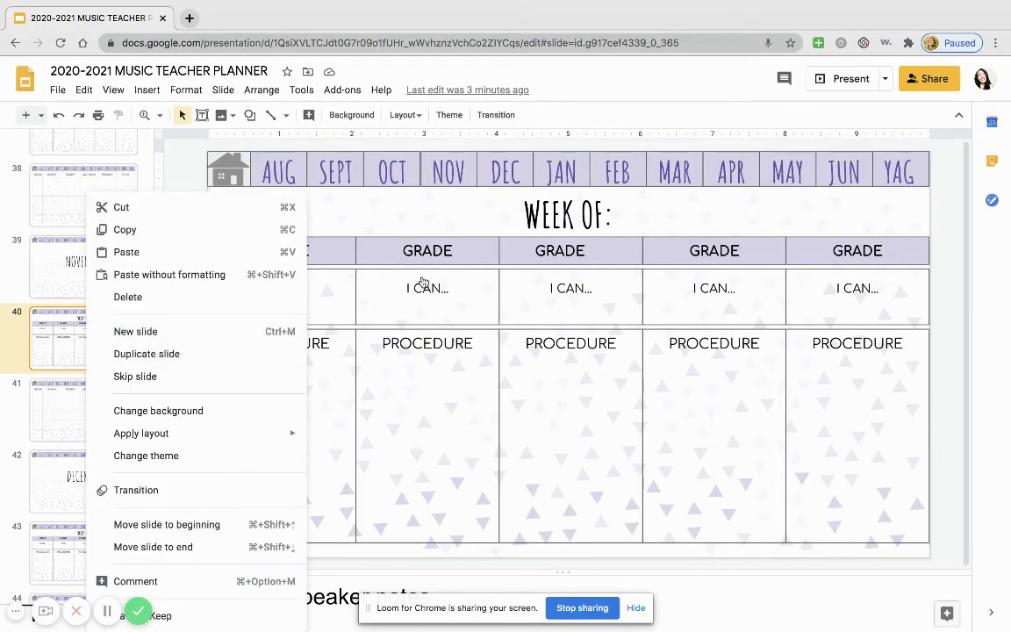
left_click(441, 336)
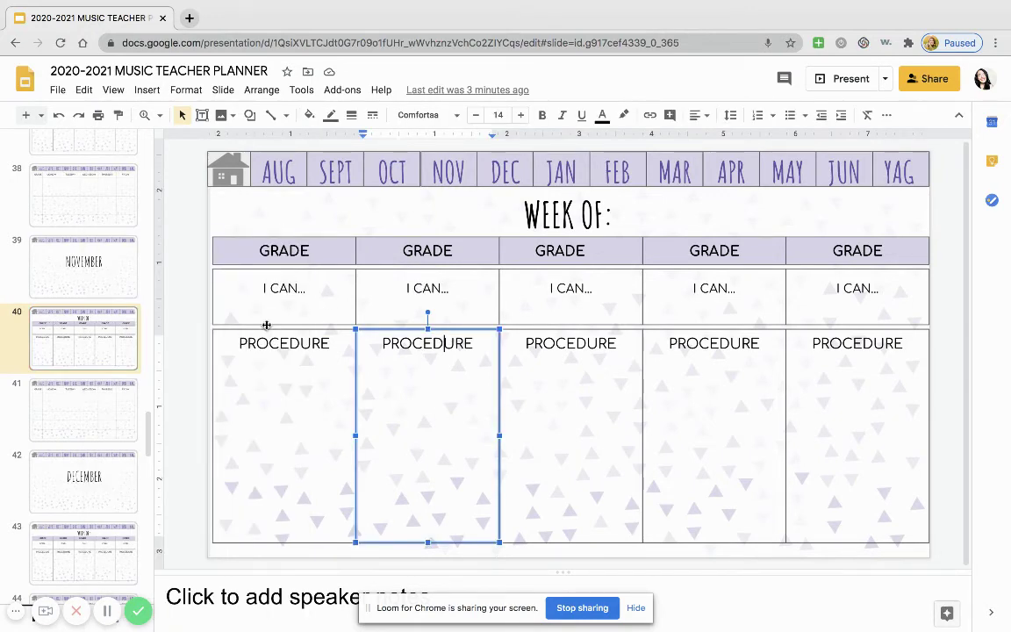
scroll(110, 406, "down", 15)
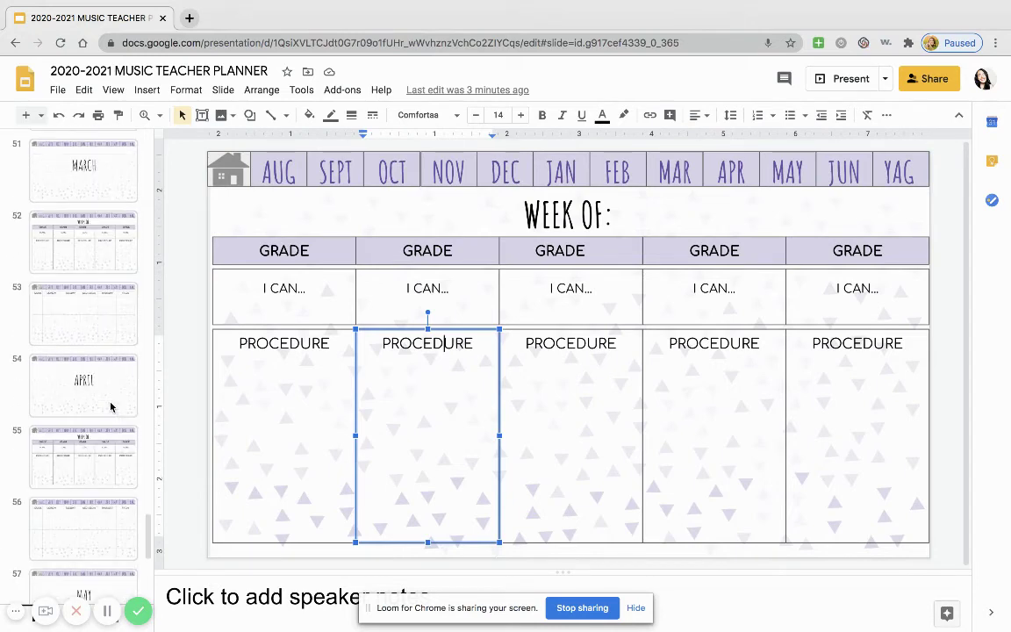
scroll(111, 406, "up", 20)
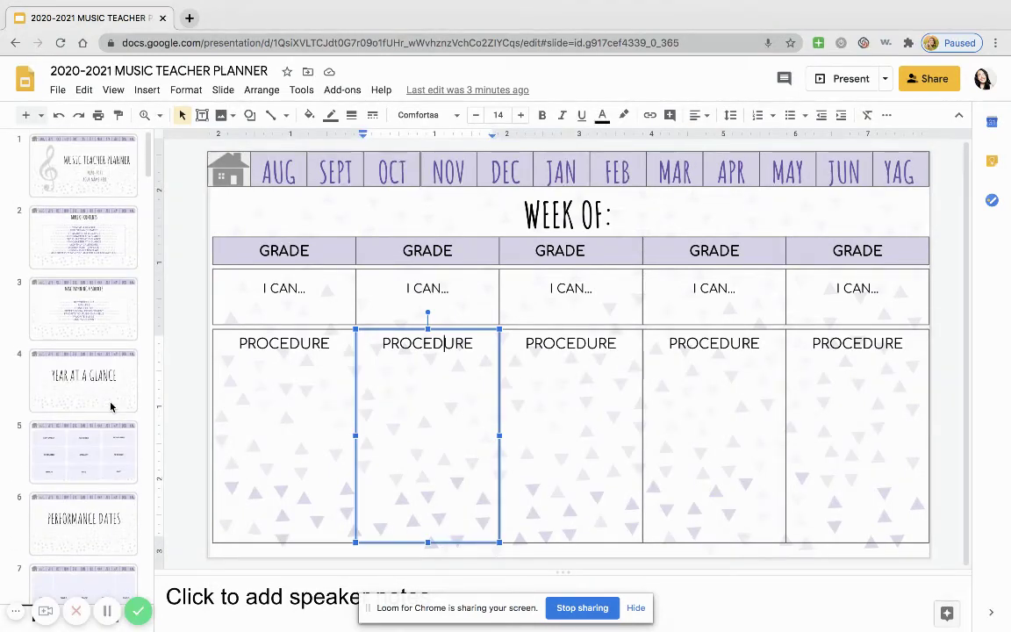
left_click(100, 298)
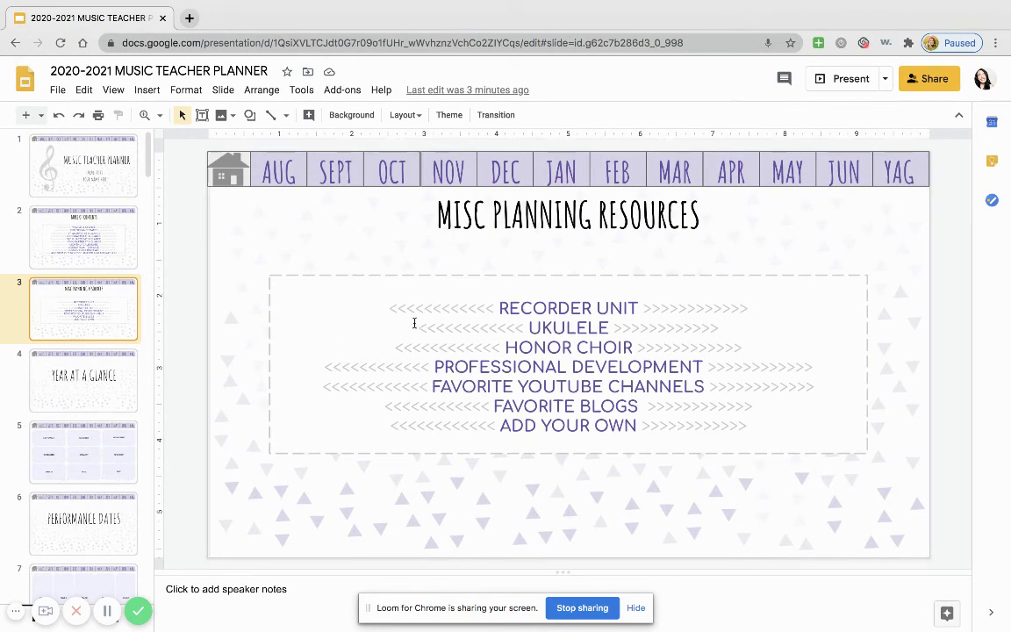
Review the Misc Planning Resources list by selecting and deselecting several of its lines
left_click(564, 341)
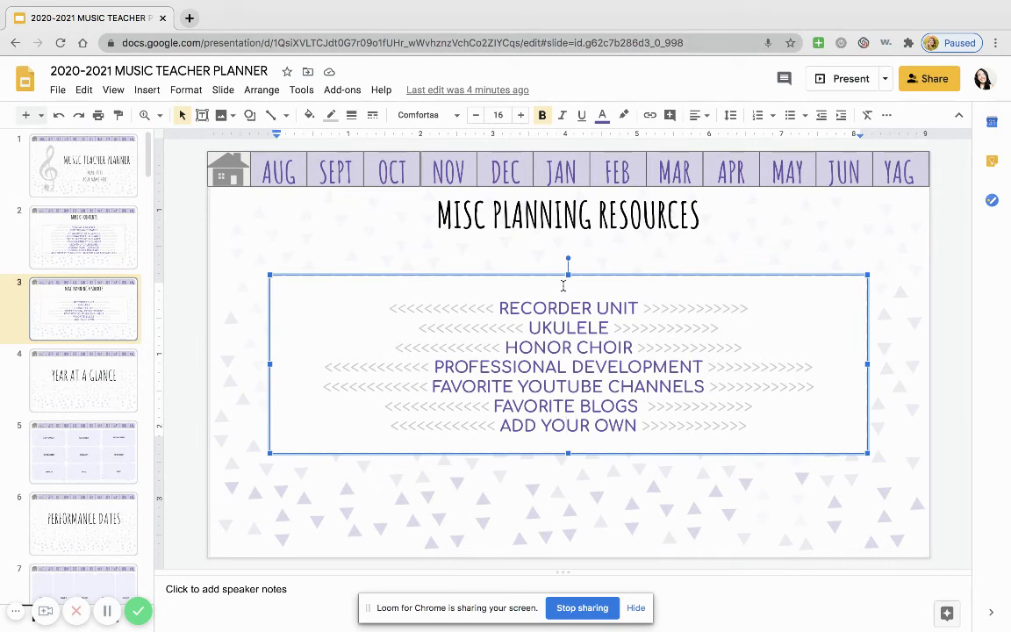
left_click_drag(564, 285, 600, 438)
left_click(601, 438)
left_click_drag(606, 388, 491, 386)
double_click(545, 405)
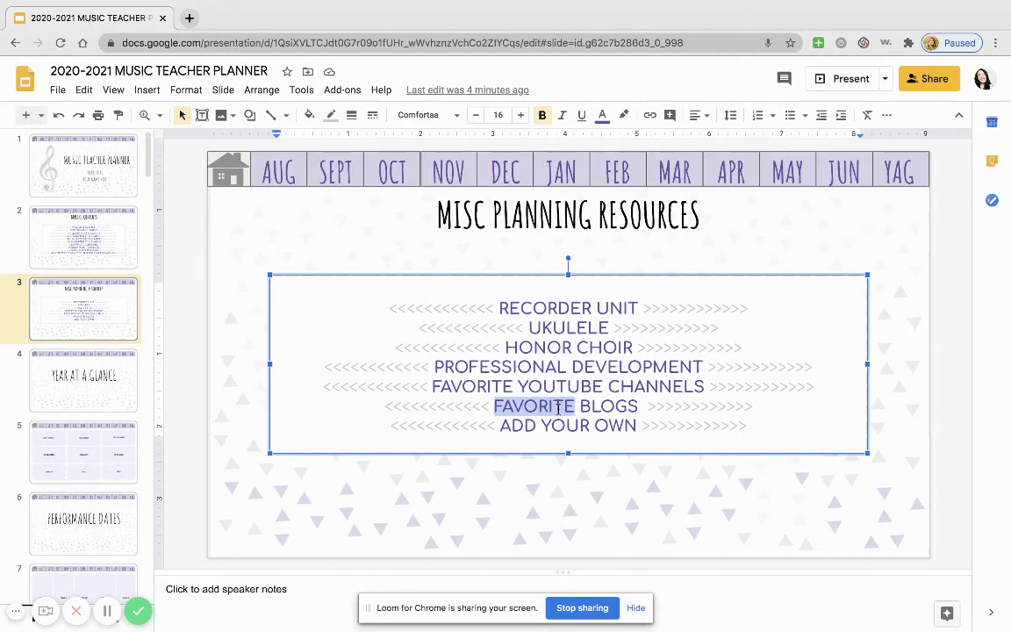
left_click(582, 424)
triple_click(583, 426)
left_click(582, 428)
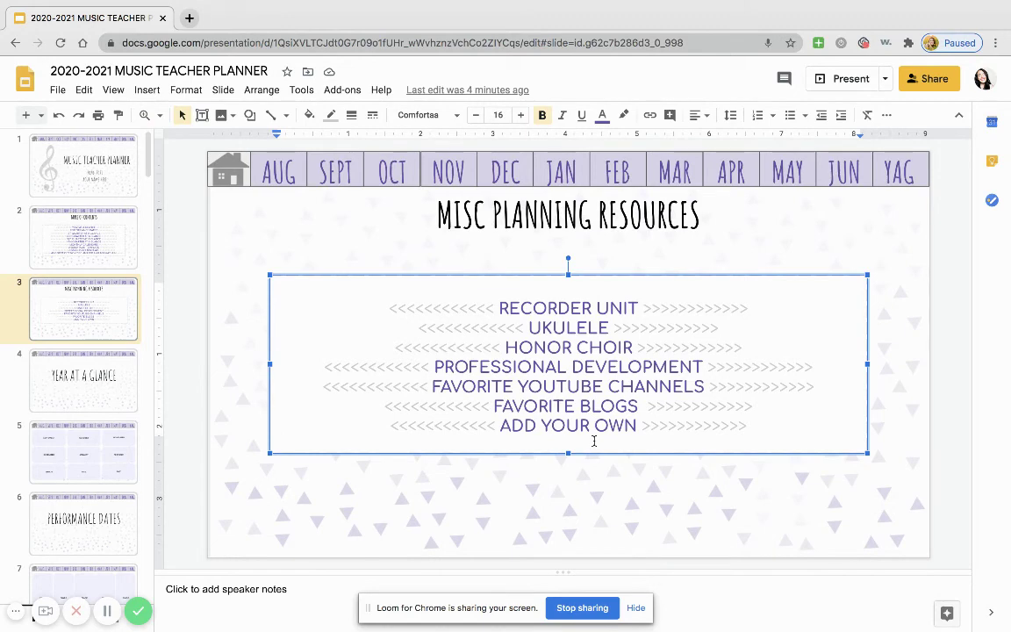
Go to slide 62, the empty MONDAY–FRIDAY weekly grid at the deck's end
scroll(90, 360, "down", 20)
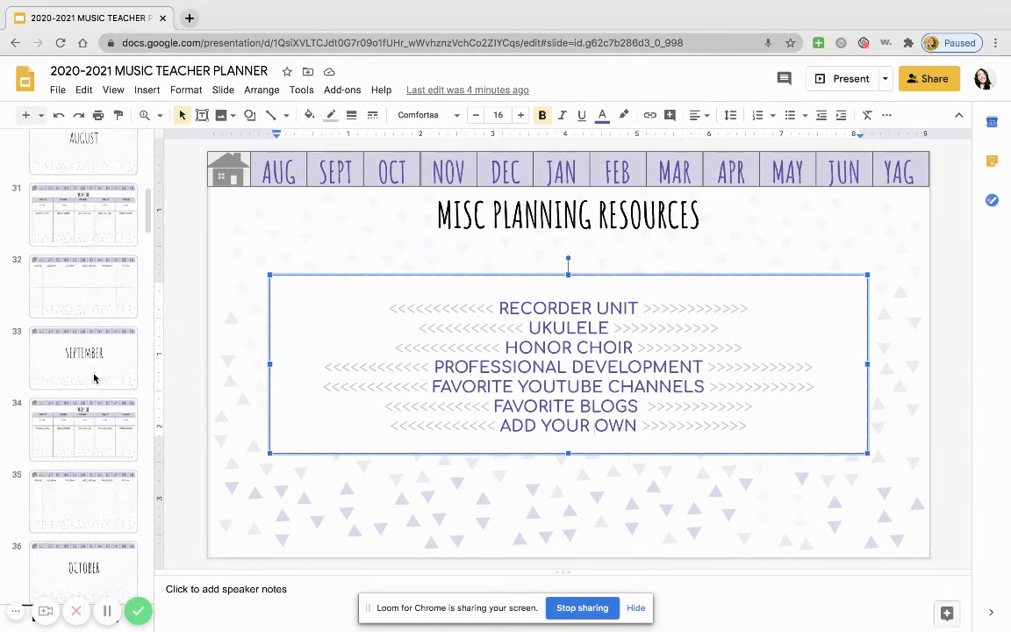
scroll(89, 378, "down", 20)
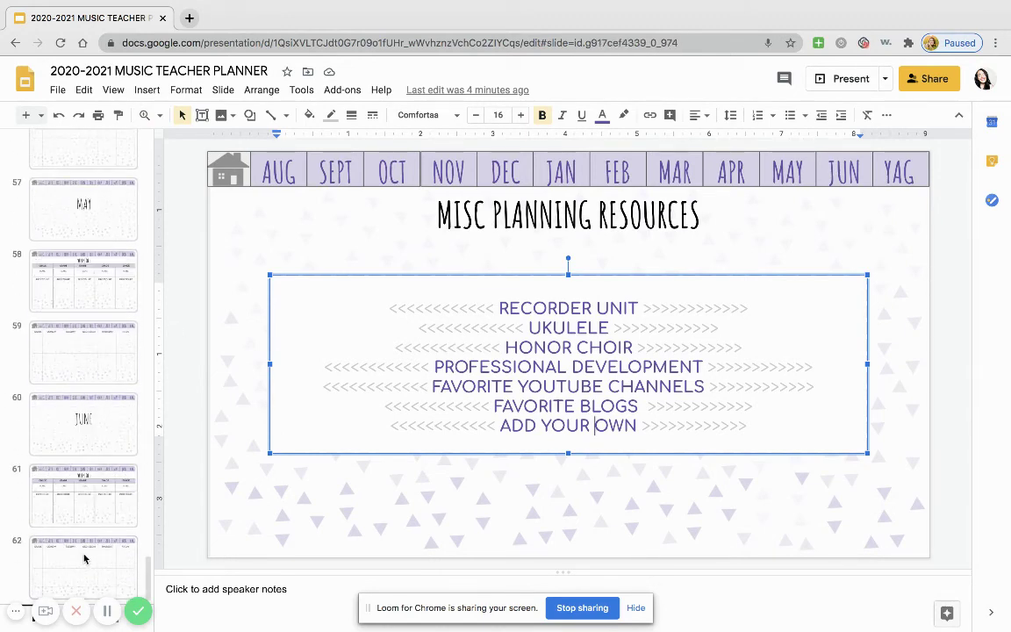
left_click(85, 558)
Add a new slide 63 after slide 62, carrying the month-tab header
right_click(84, 558)
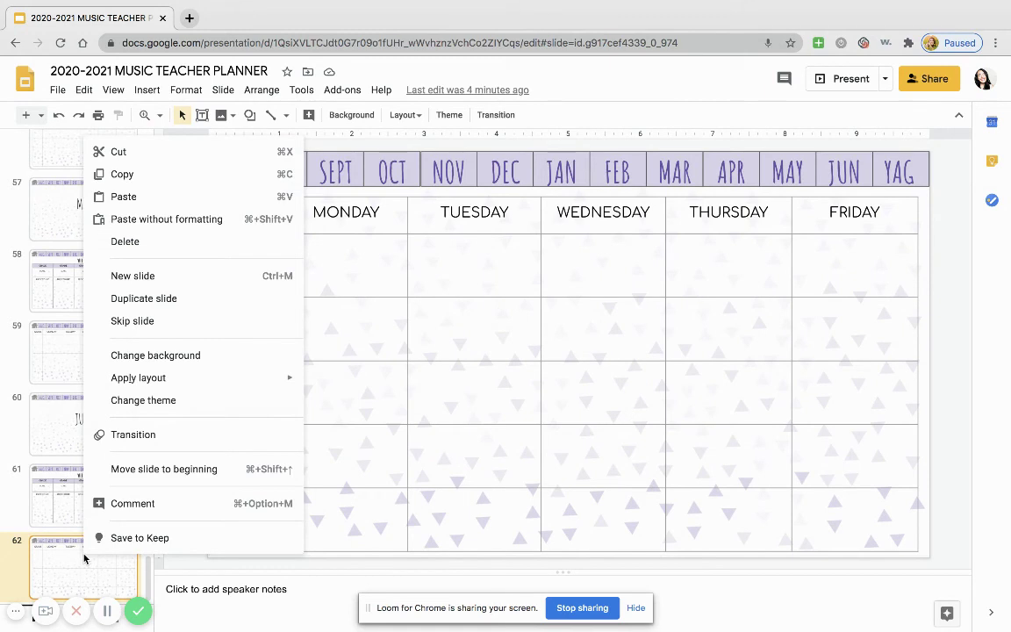
left_click(189, 277)
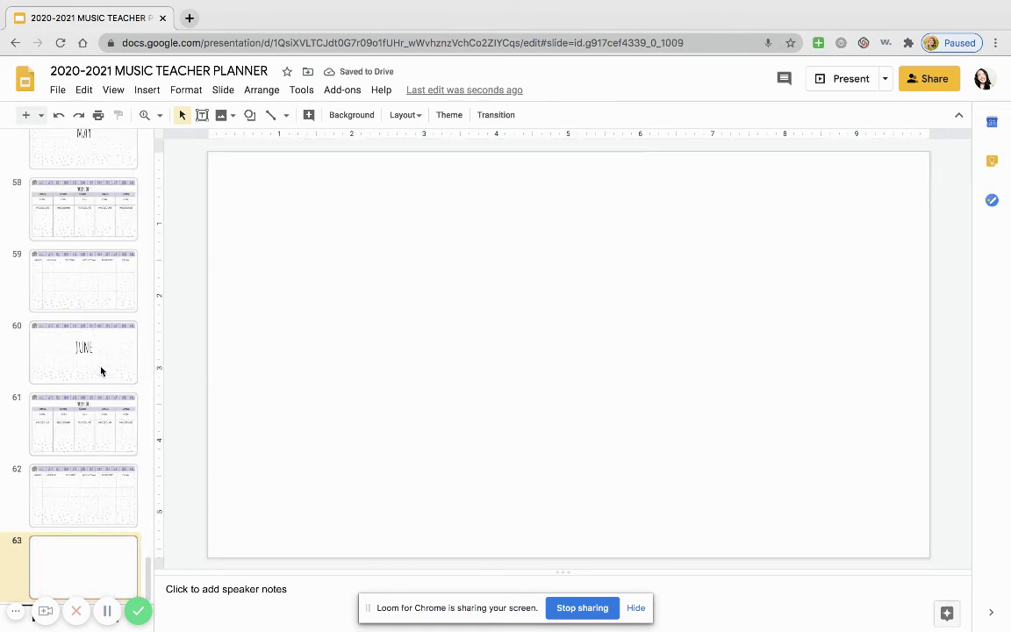
scroll(113, 324, "up", 20)
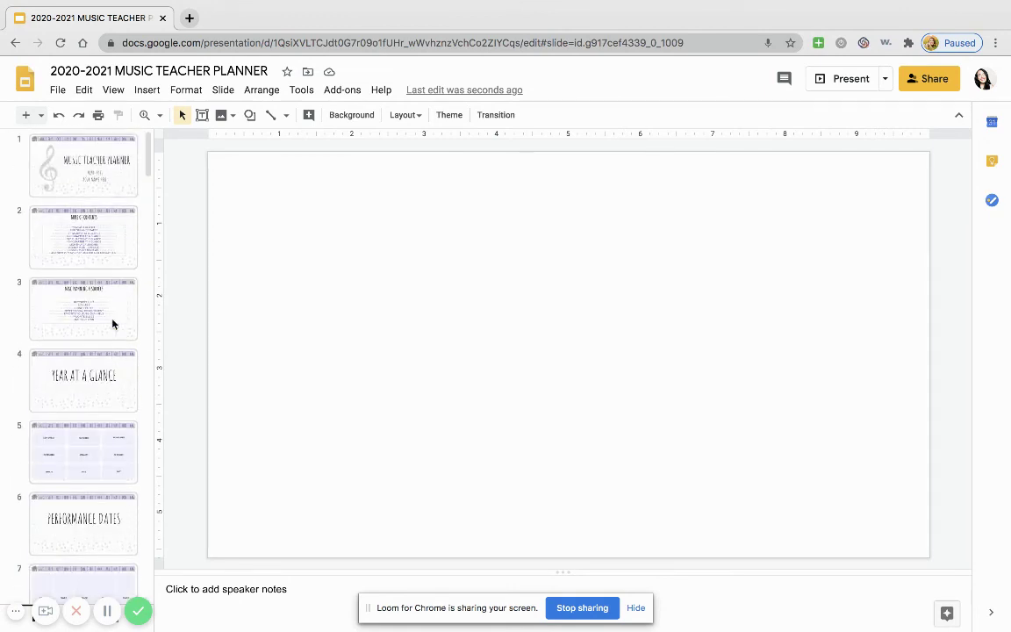
On the Misc Planning Resources slide, select the words RECORDER UNIT
left_click(86, 242)
left_click(84, 290)
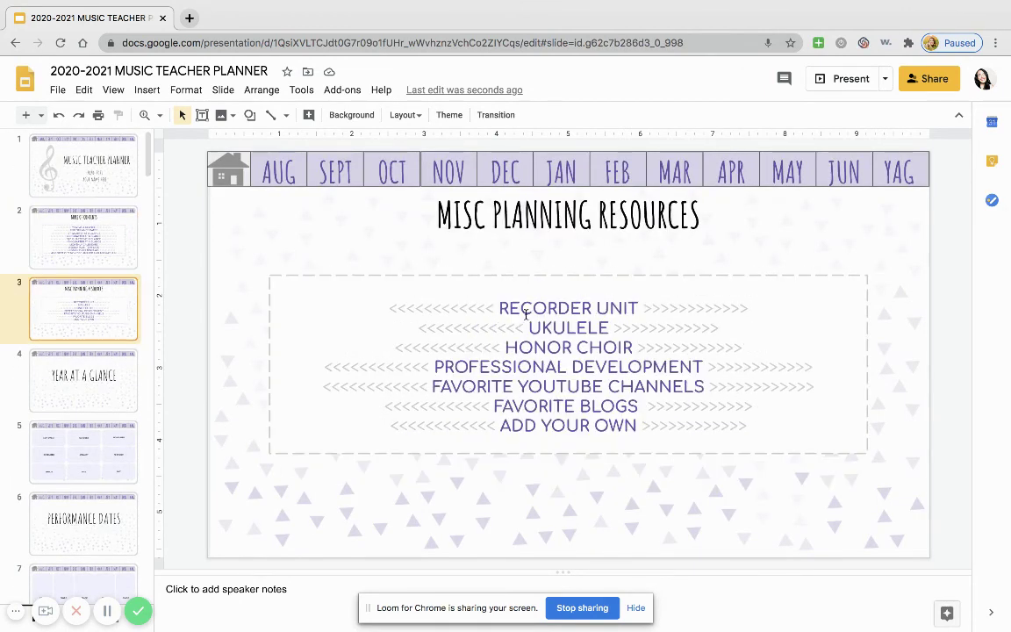
left_click(553, 302)
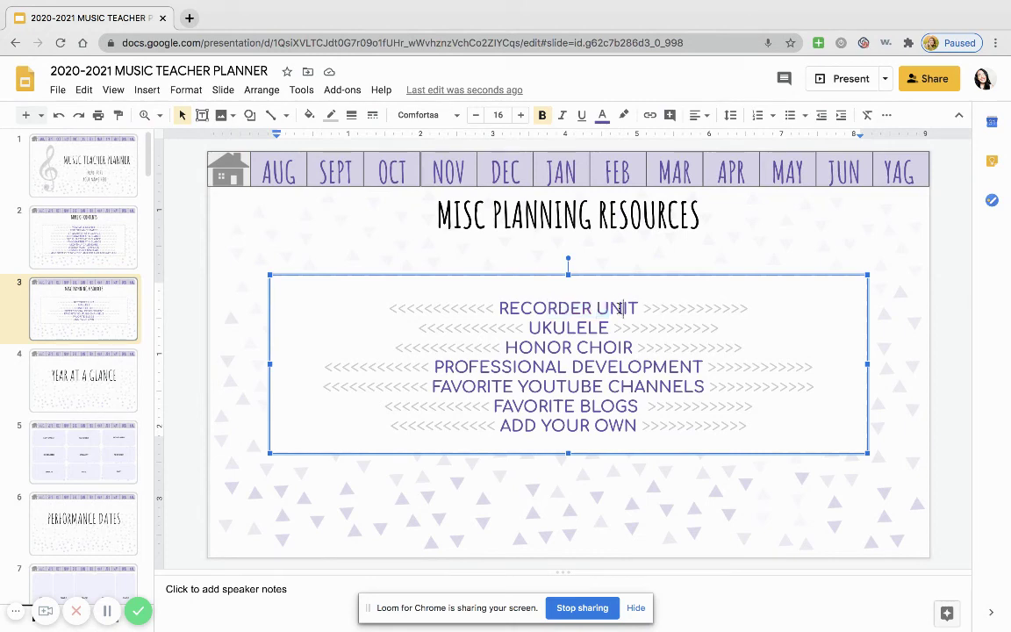
left_click_drag(499, 308, 638, 308)
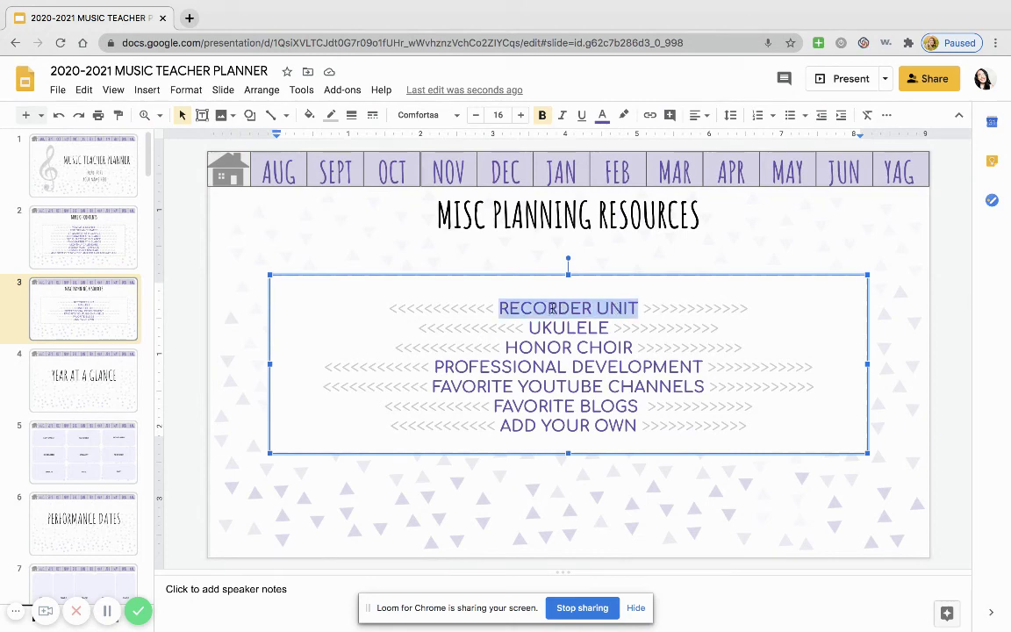
Browse this presentation's slides as link targets for RECORDER UNIT, then cancel without linking and return to slide 63
left_click(650, 115)
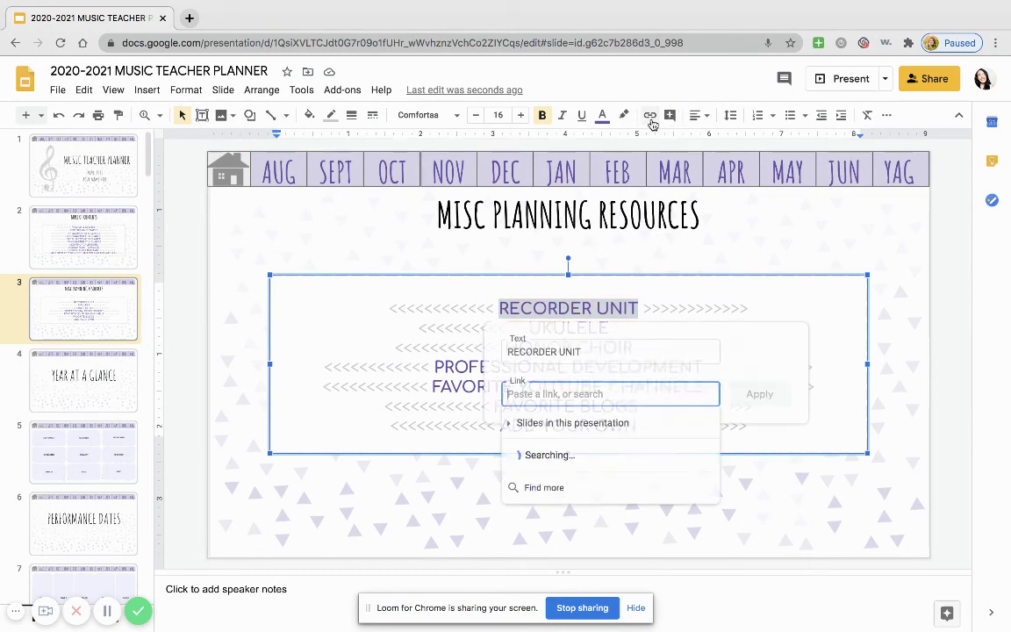
left_click(527, 422)
scroll(561, 458, "down", 15)
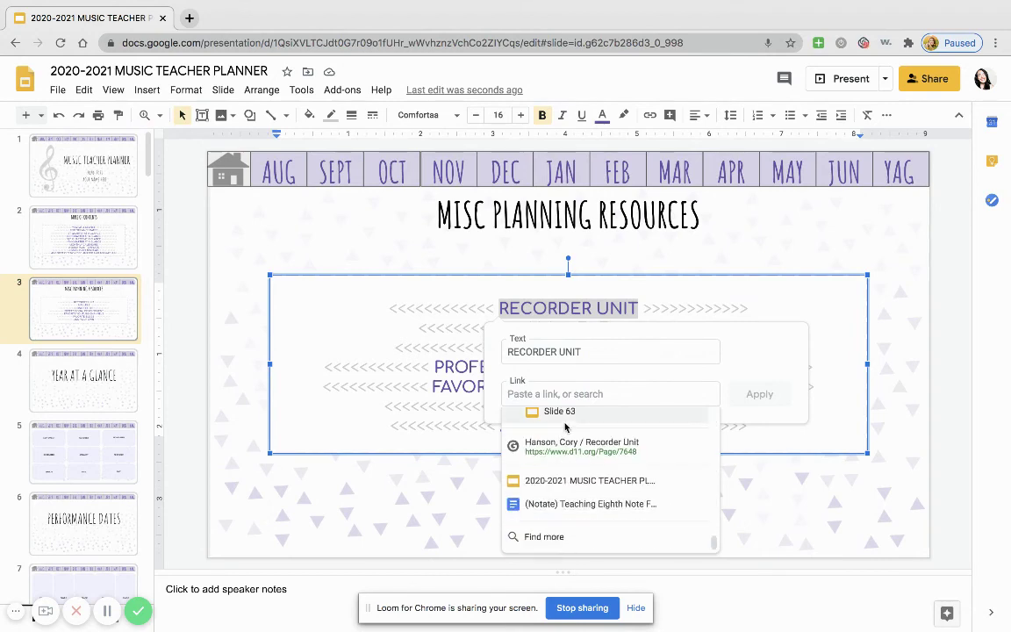
scroll(553, 443, "up", 1)
scroll(560, 449, "up", 1)
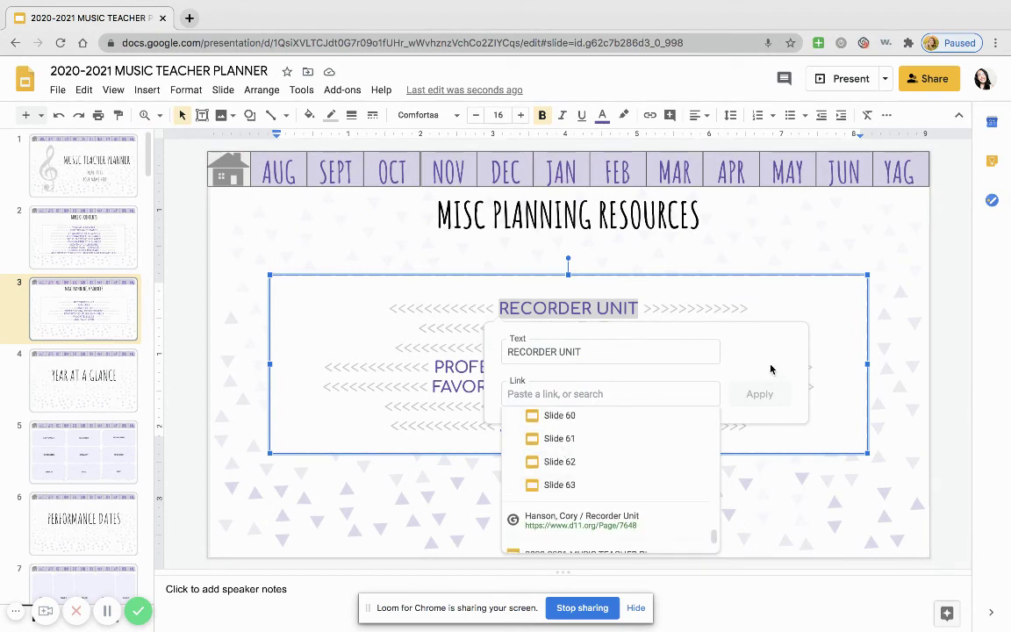
left_click(713, 394)
left_click(776, 248)
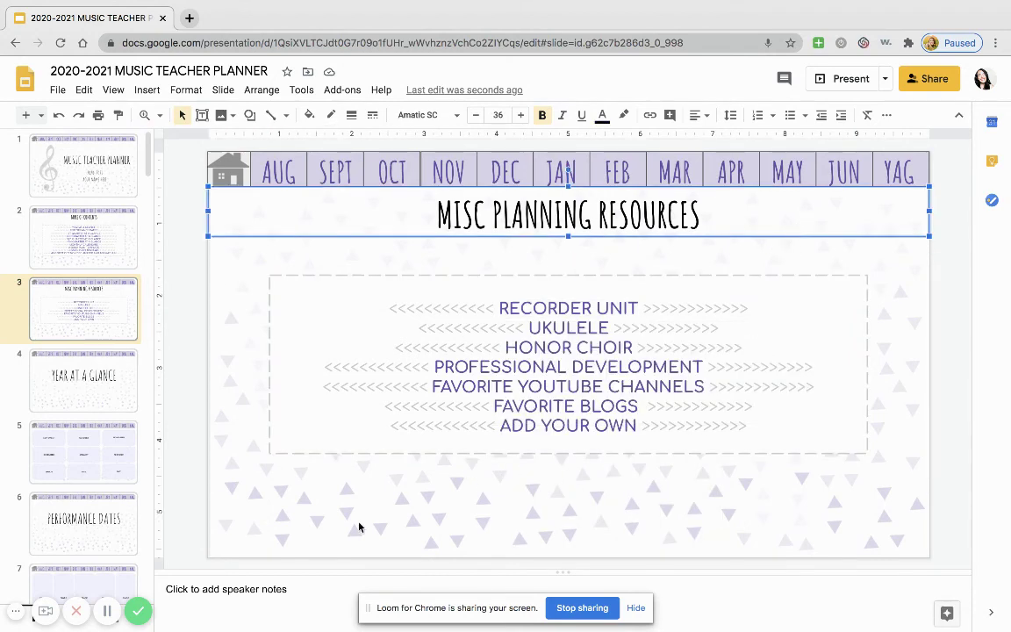
left_click(108, 611)
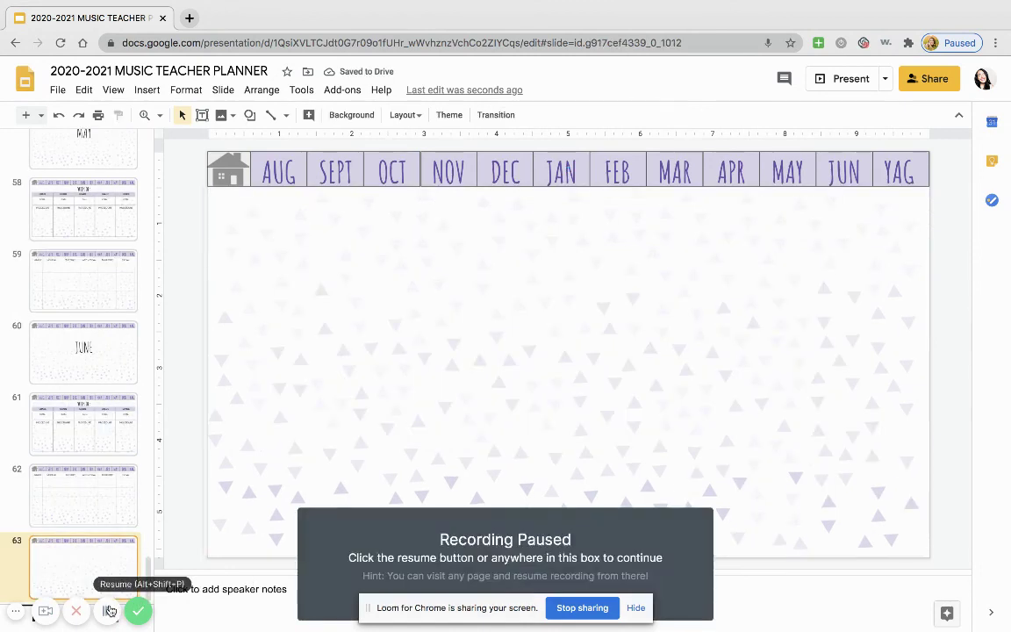
left_click(110, 611)
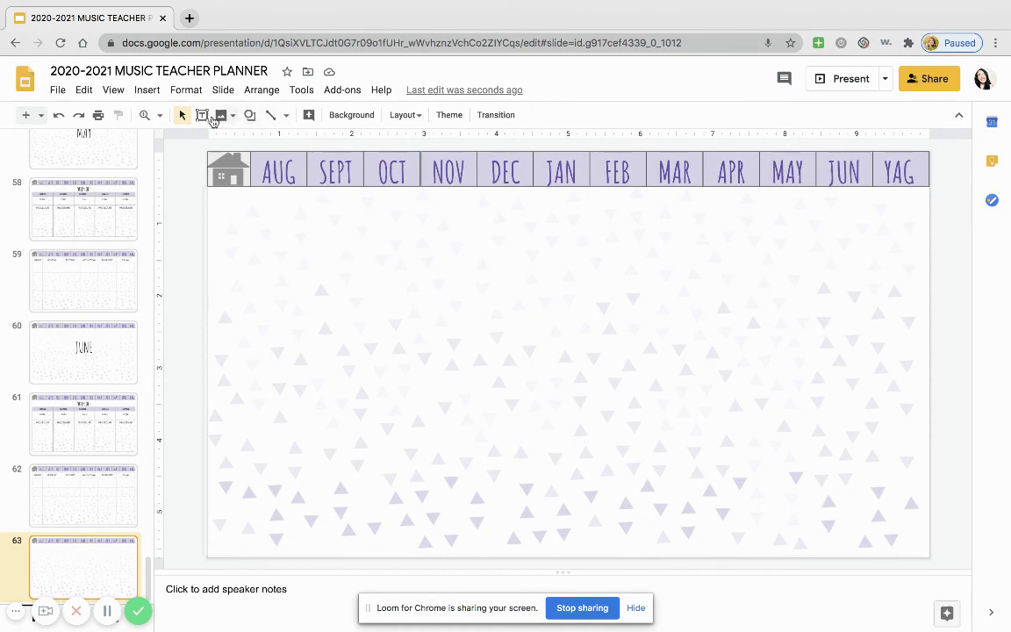
Add a "Links here" text box to the upper left of slide 63
left_click(202, 116)
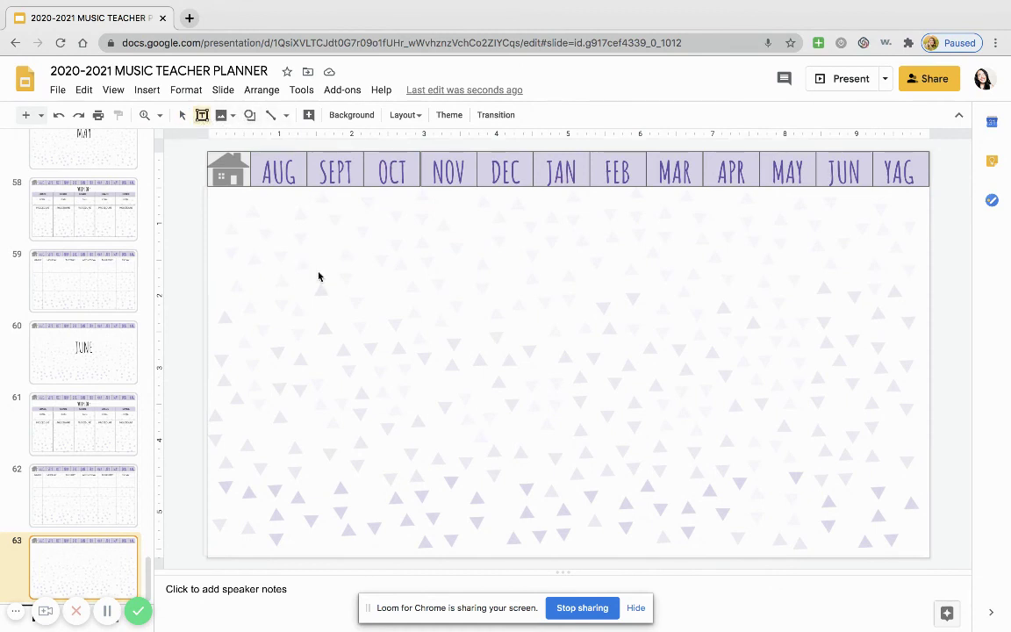
left_click(319, 275)
type("Links here")
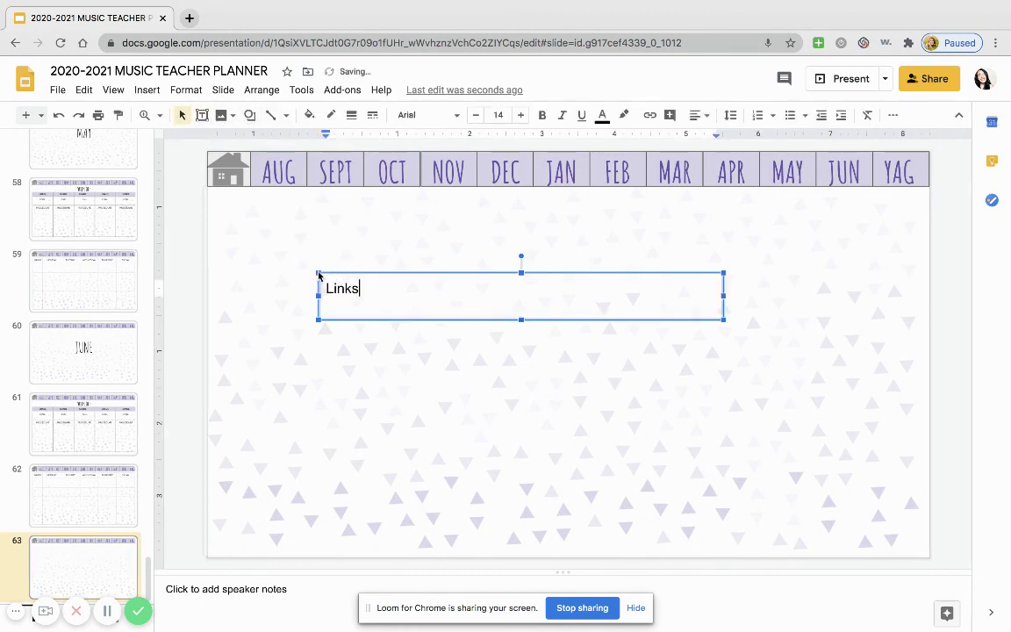
left_click(350, 309)
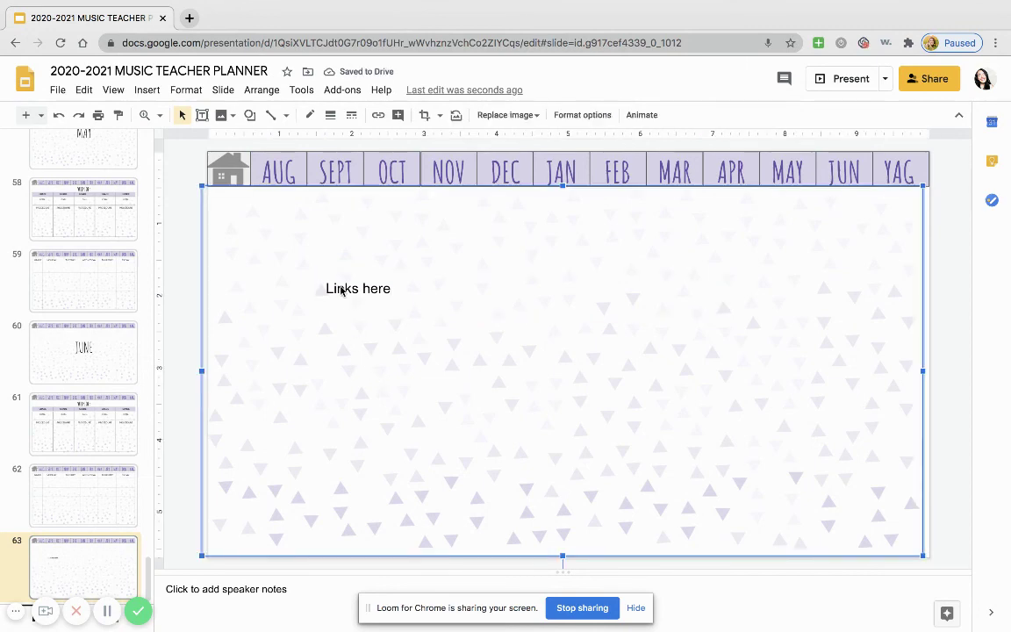
Return to slide 1, the Music Teacher Planner title slide
scroll(138, 402, "up", 10)
scroll(99, 393, "up", 20)
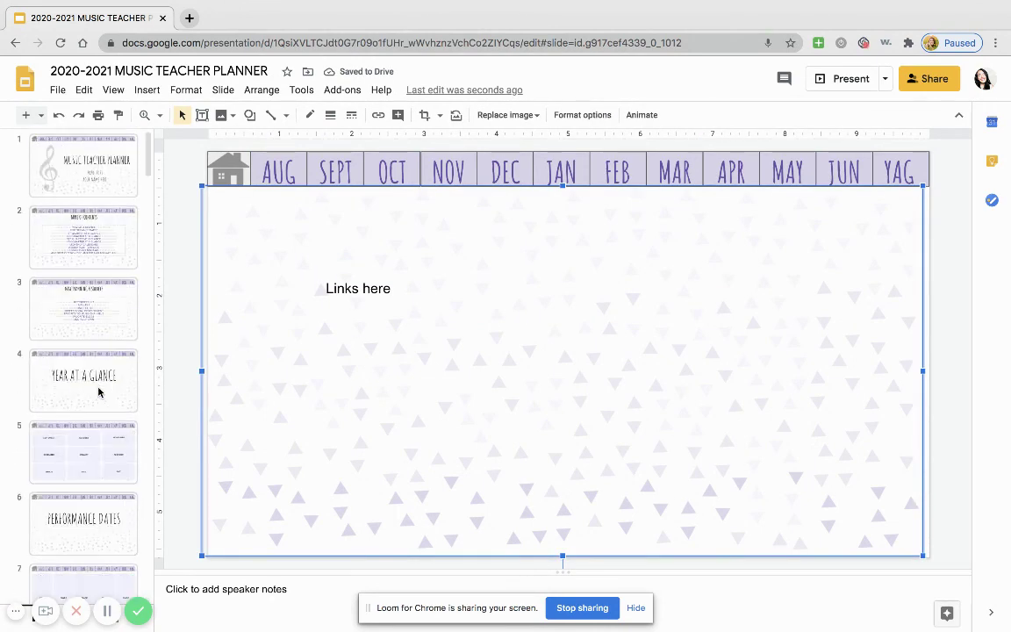
left_click(92, 165)
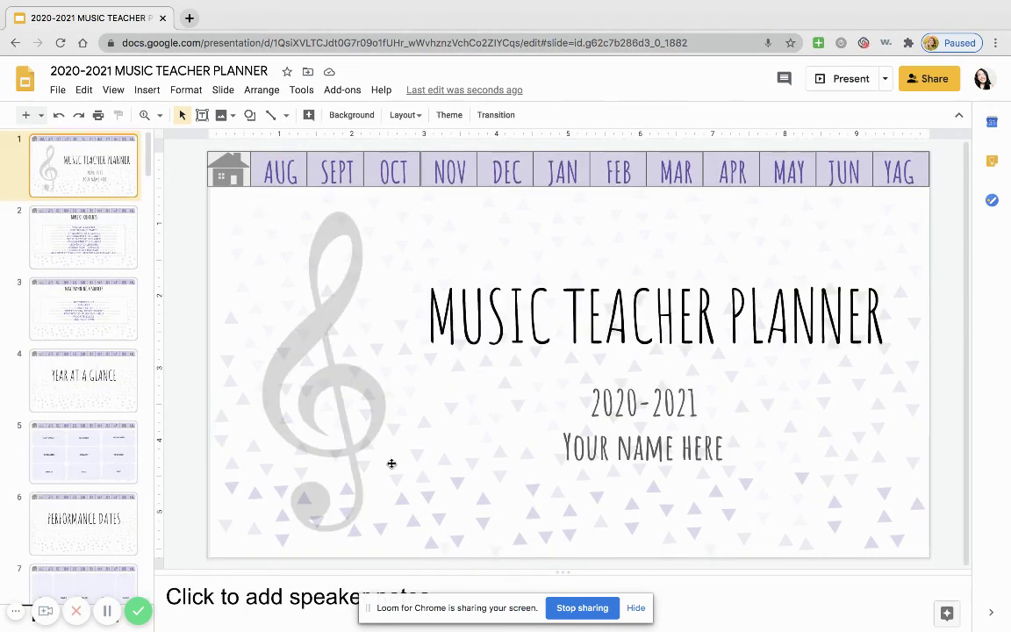